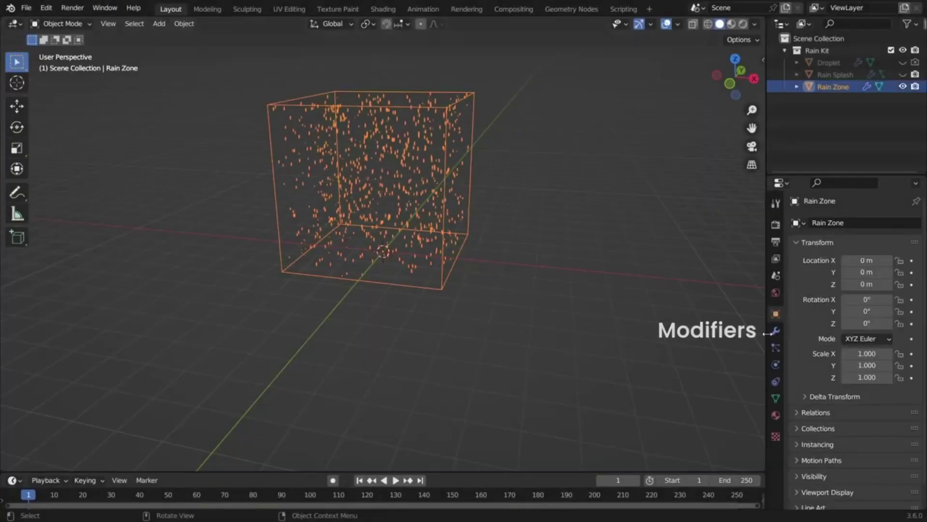
Enlarge the Rain Zone to Scale 0.170, increase and tilt its box, and play the rain
left_click(775, 333)
left_click_drag(866, 306, 884, 305)
left_click_drag(867, 365, 893, 365)
left_click_drag(867, 380, 889, 410)
key("space")
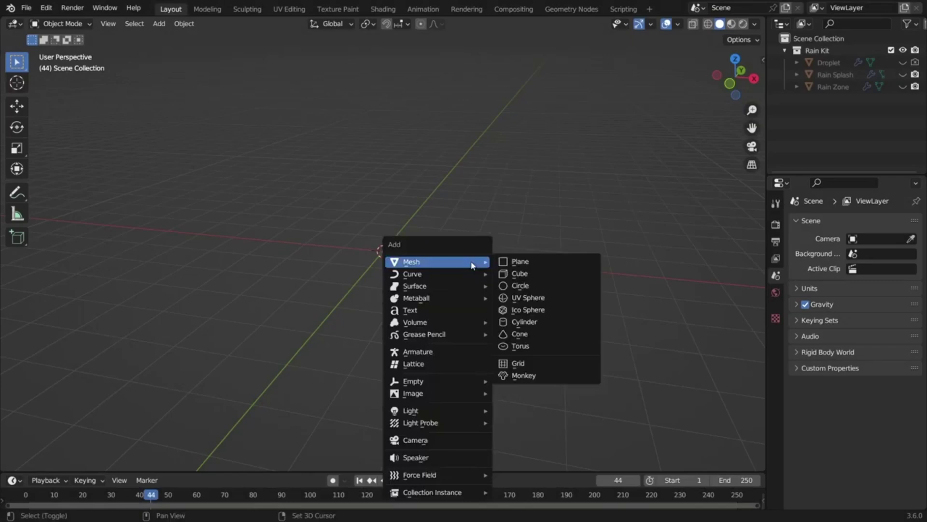
Add a plane, scale it up and apply its scale
left_click(513, 261)
key("s")
left_click(507, 229)
key("ctrl+a")
left_click(483, 230)
Give the plane a Geometry Nodes modifier using the Rain Splash node group
left_click(813, 222)
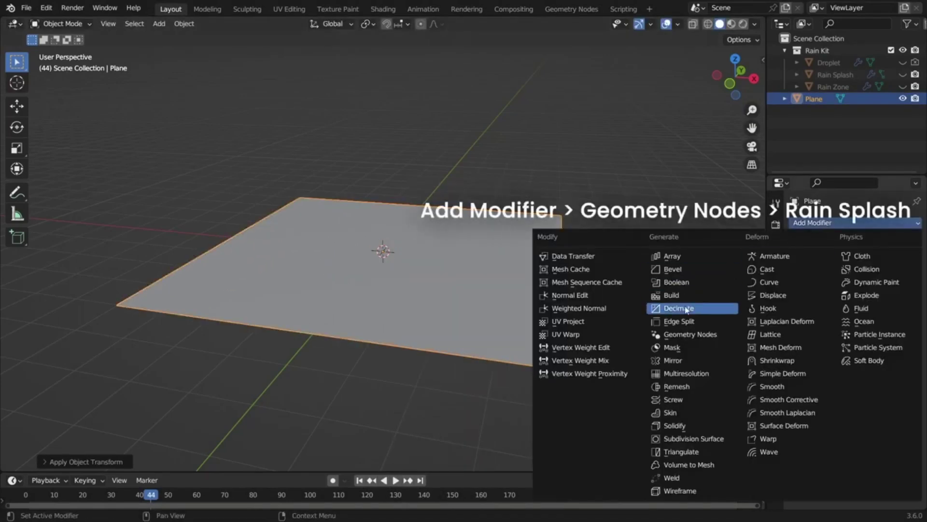
left_click(691, 383)
left_click(802, 259)
left_click(704, 290)
scroll(345, 269, "up", 3)
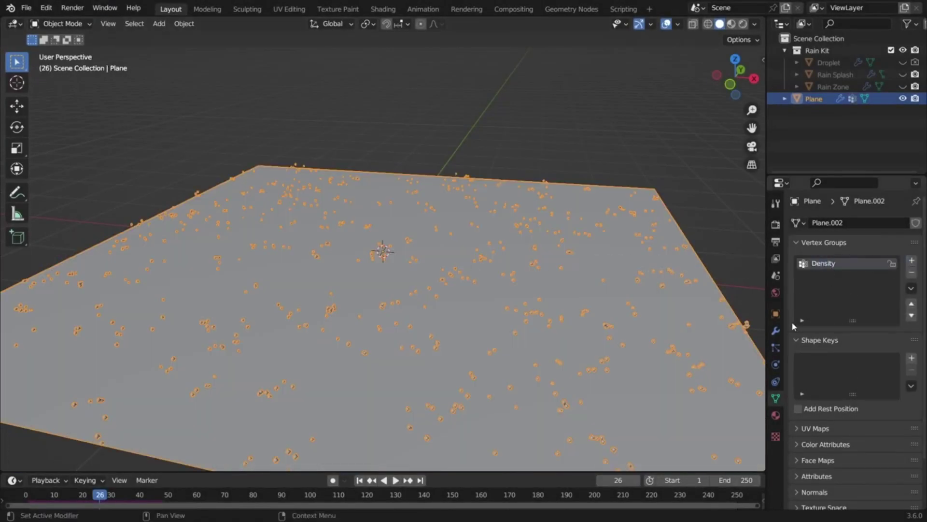
Limit splashes to the Density vertex group, weight-paint it, and return to Object Mode
left_click(776, 331)
left_click(883, 307)
left_click(771, 363)
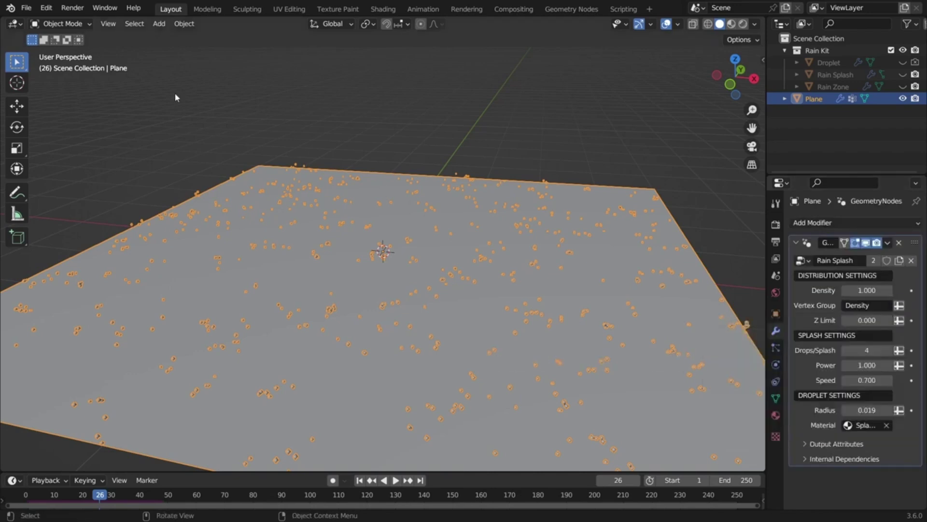
left_click(67, 89)
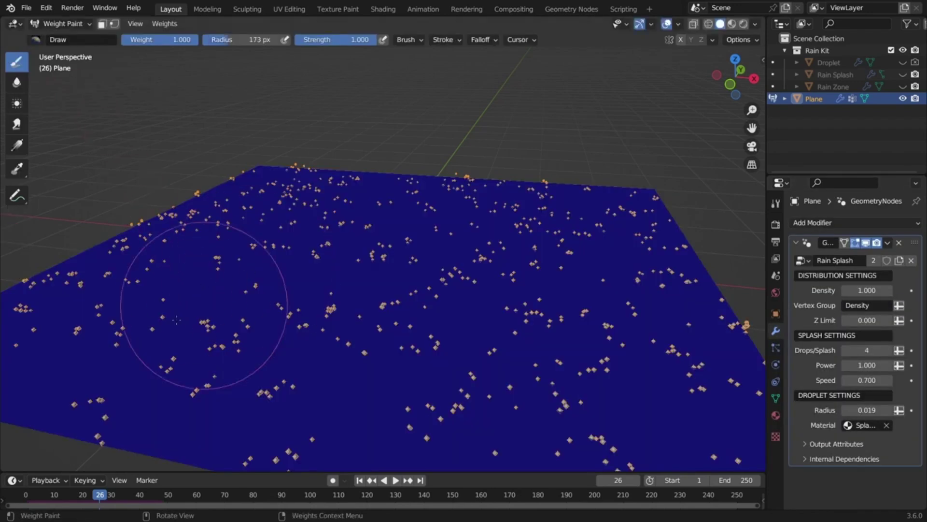
left_click_drag(147, 335, 212, 345)
left_click(61, 23)
left_click(67, 36)
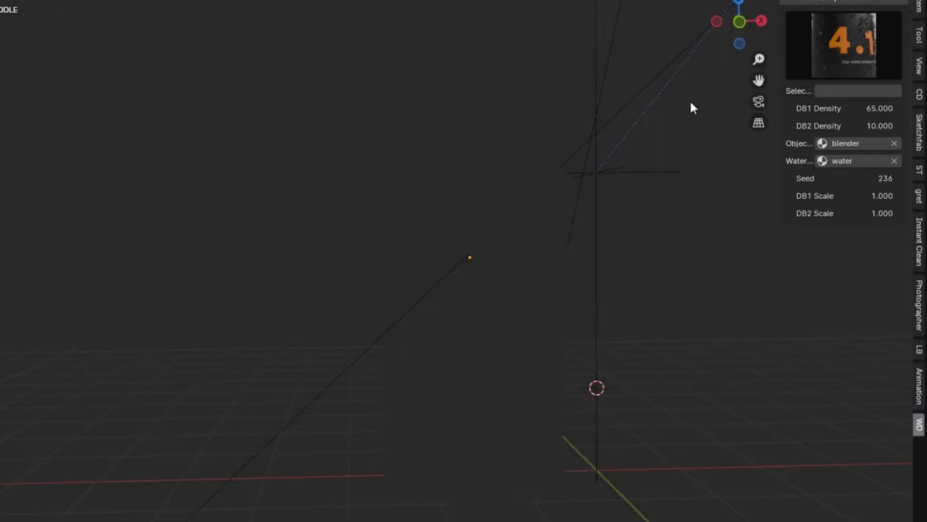
Redistribute the can's droplets with Seed 316 and DB1 Scale 0.930, then orbit around the can
scroll(370, 290, "up", 5)
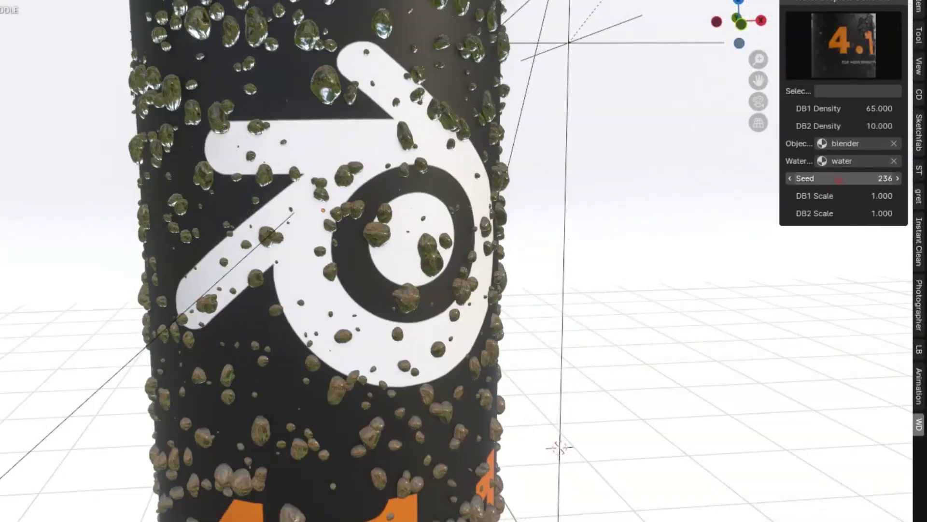
left_click_drag(841, 172, 855, 173)
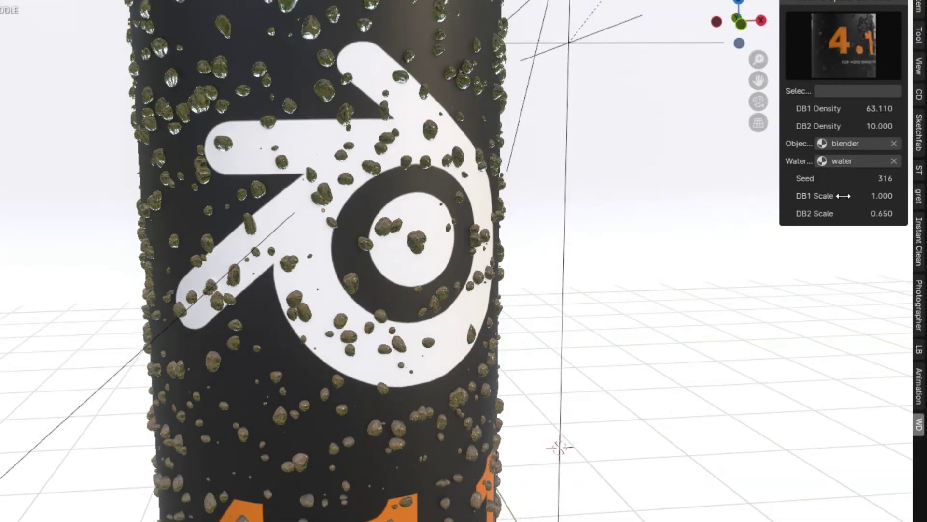
left_click_drag(843, 196, 831, 196)
scroll(511, 199, "down", 5)
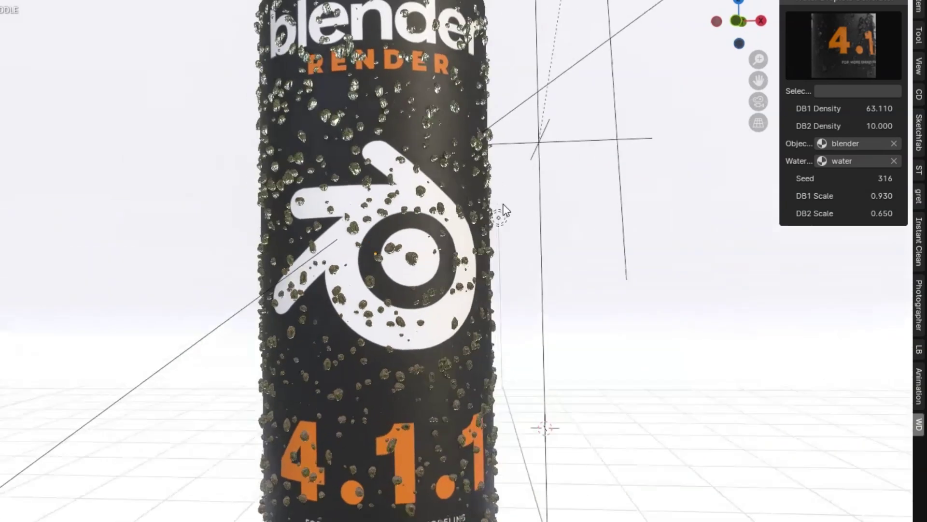
middle_click_drag(511, 199, 541, 198)
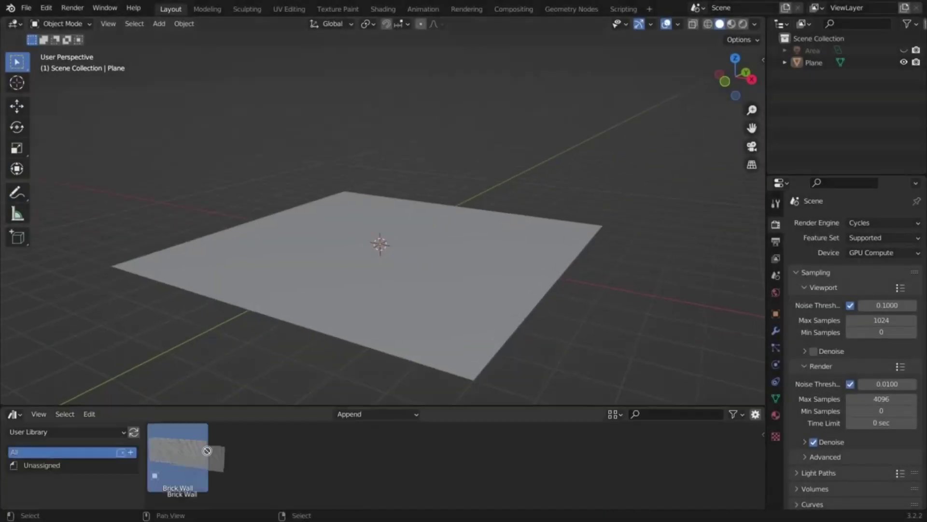
Set the Brick Wall modifier's brick width to 0.330 and depth to 0.788
left_click_drag(494, 406, 519, 517)
left_click(775, 331)
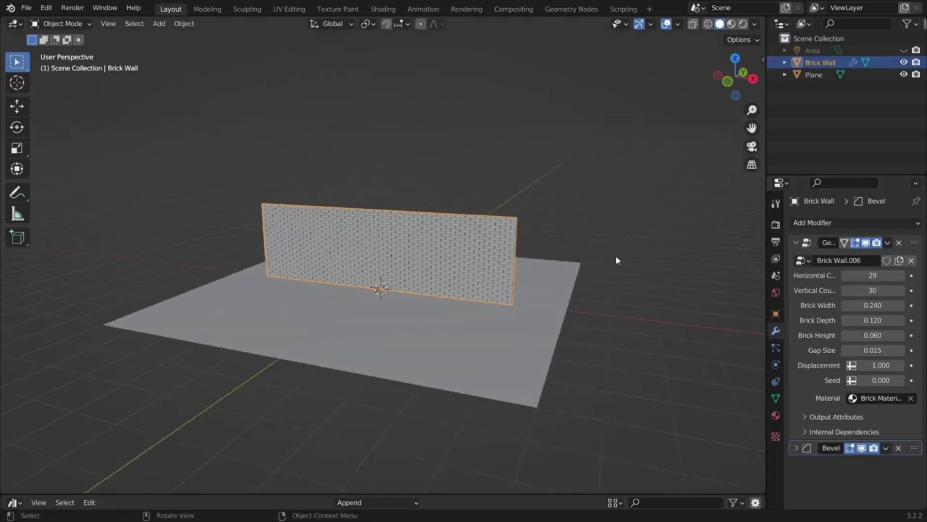
scroll(616, 261, "up", 2)
middle_click_drag(595, 247, 623, 203)
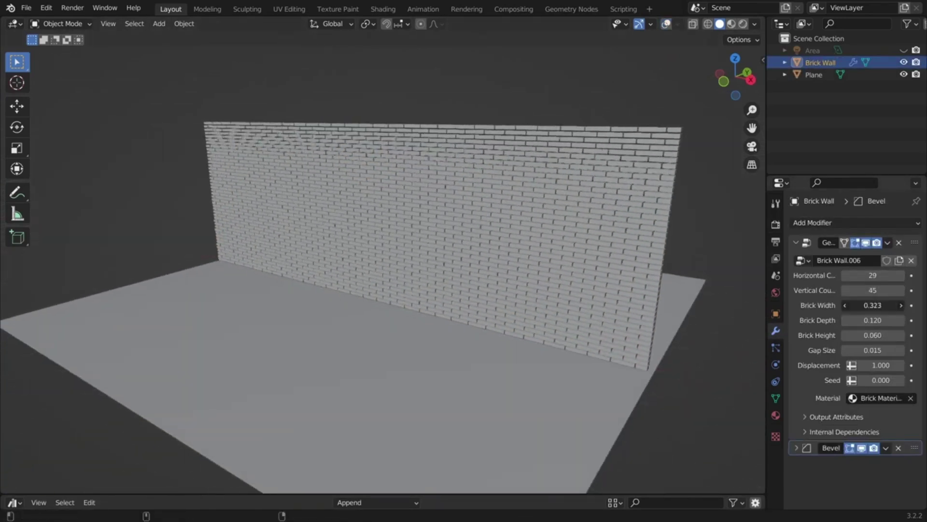
left_click_drag(873, 305, 884, 305)
middle_click_drag(686, 270, 639, 285)
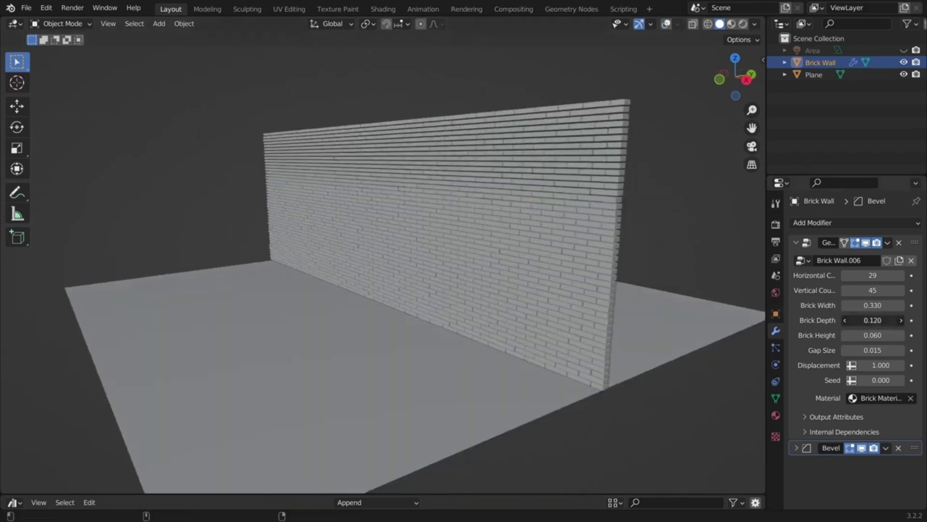
mouse_move(873, 321)
left_mouse_down()
mouse_move(857, 332)
mouse_move(884, 335)
left_mouse_up()
Set brick height to 0.106 and gap size to 0.014, then view the wall nearly end-on
middle_click_drag(555, 285, 512, 278)
left_click_drag(873, 349, 886, 350)
middle_click_drag(570, 252, 511, 254)
left_click_drag(873, 350, 852, 349)
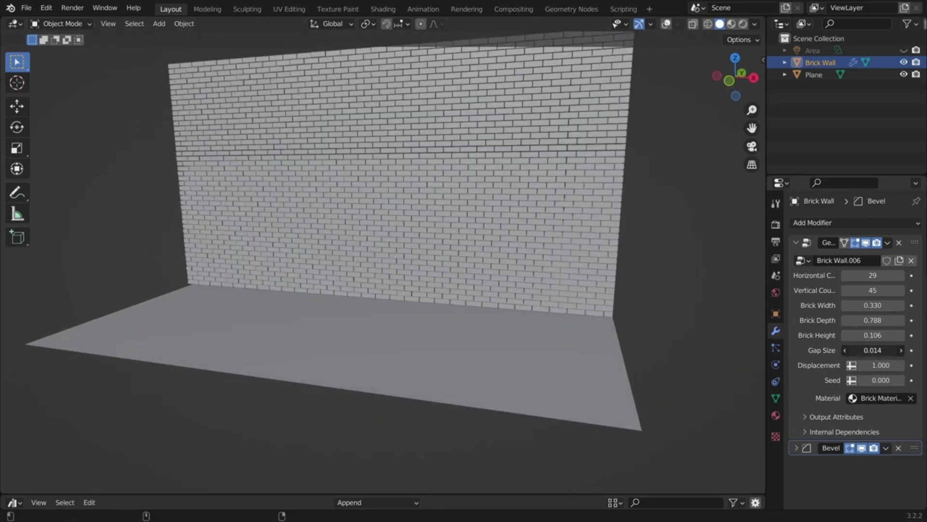
scroll(570, 275, "up", 5)
middle_click_drag(569, 275, 802, 384)
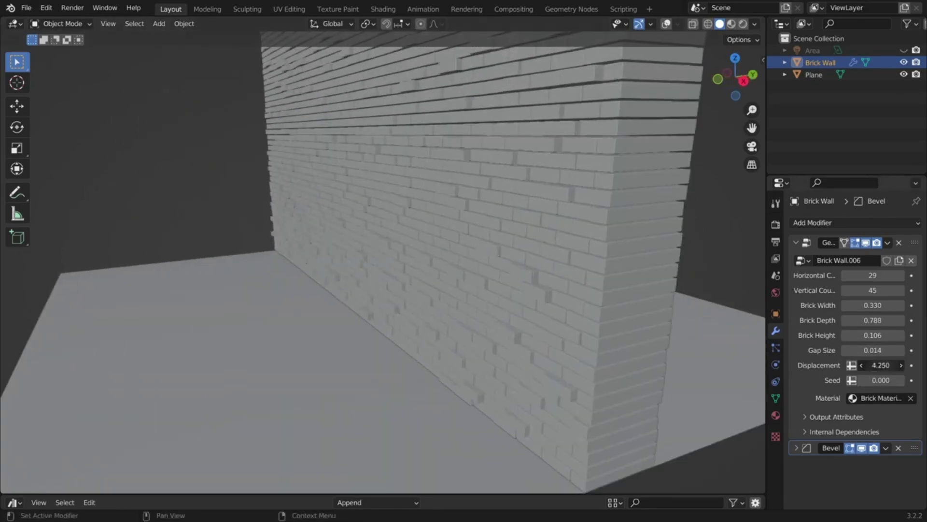
middle_click_drag(676, 299, 553, 282)
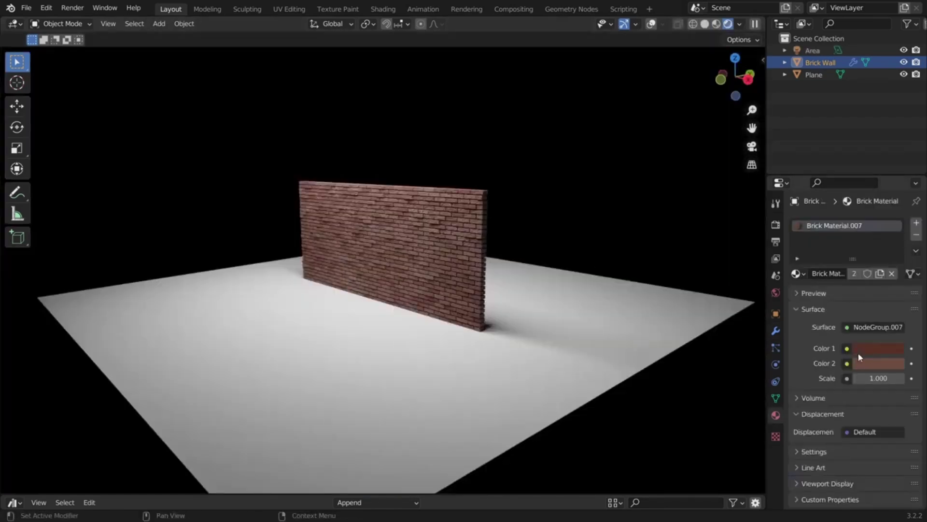
Shift the hue of the brick material's Color 1 toward olive for a pink-green mix
left_click(869, 350)
left_click_drag(850, 294, 865, 294)
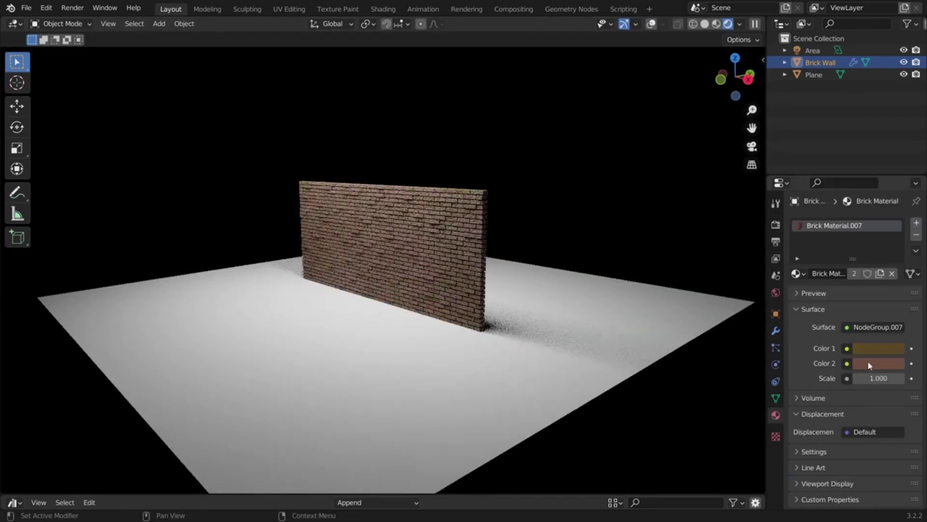
scroll(496, 269, "down", 4)
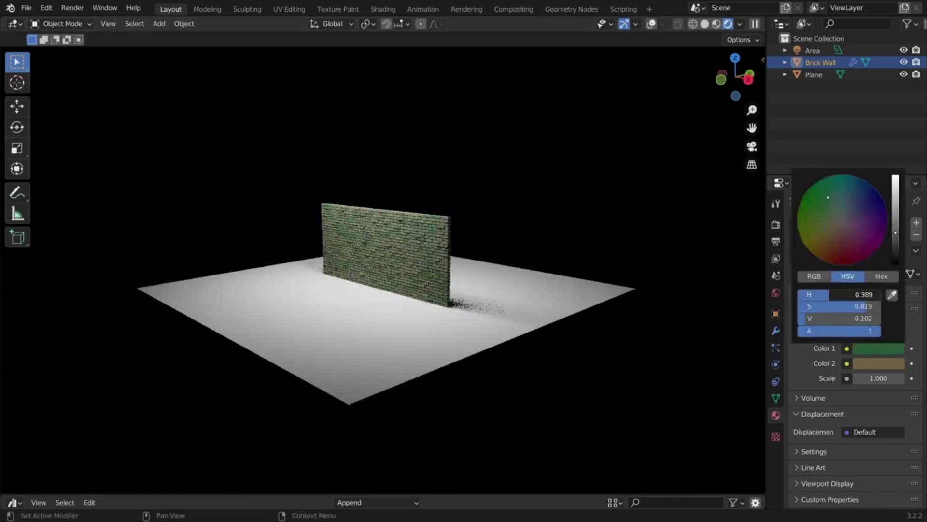
scroll(539, 297, "up", 3)
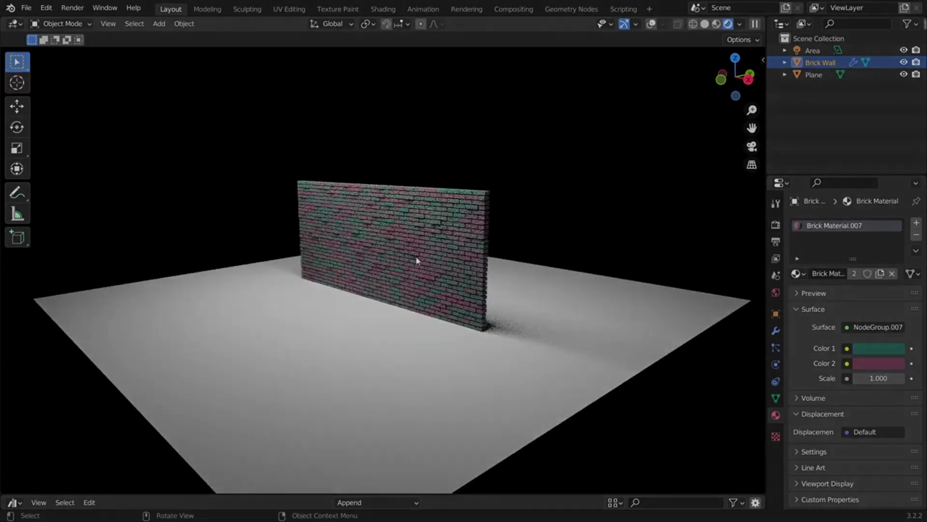
scroll(416, 263, "up", 3)
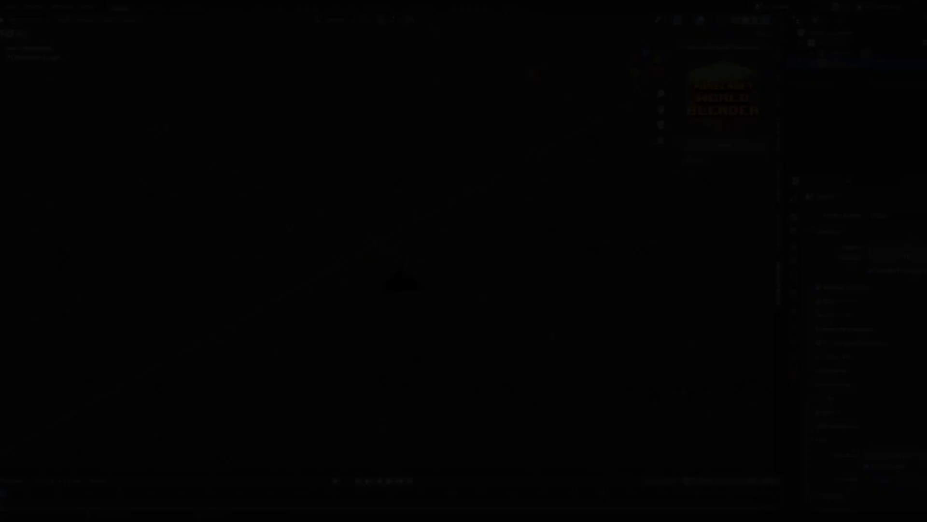
Generate the Minecraft world and view it in Rendered shading
left_click(720, 145)
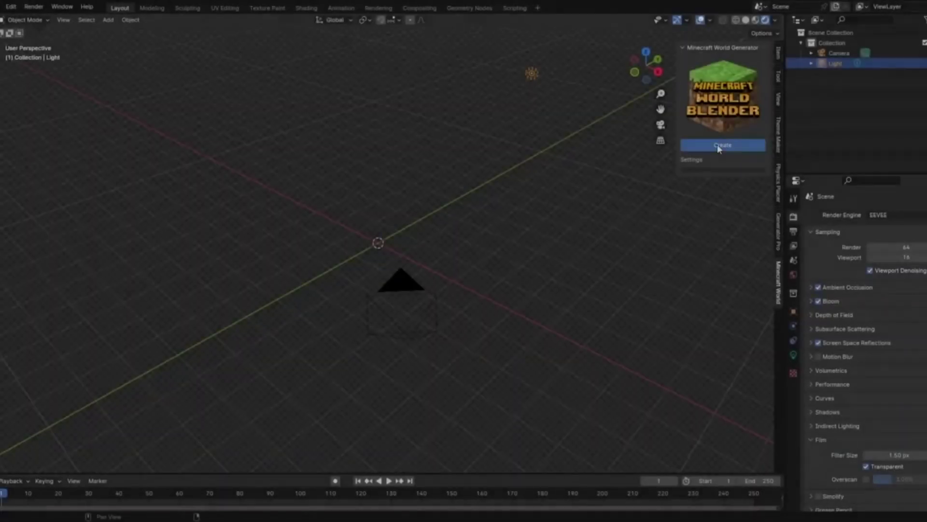
left_click(765, 20)
left_click(775, 20)
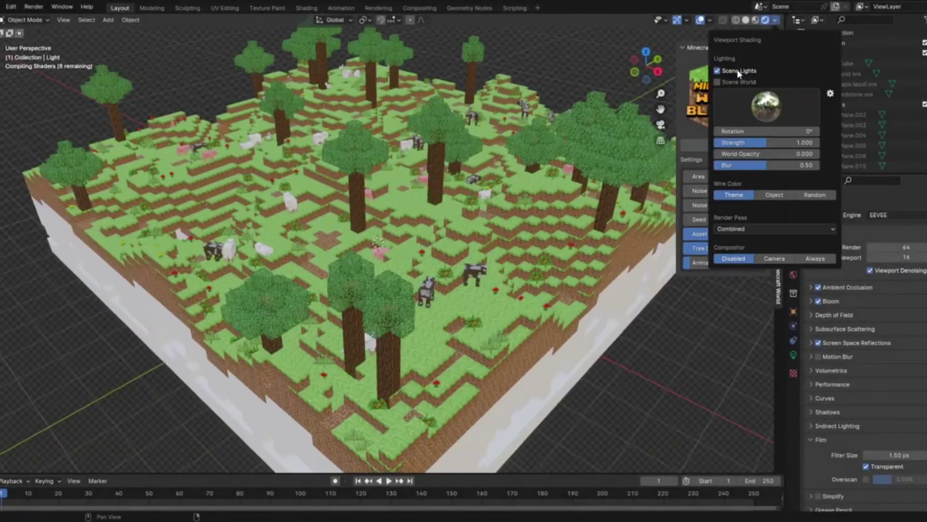
scroll(627, 195, "down", 3)
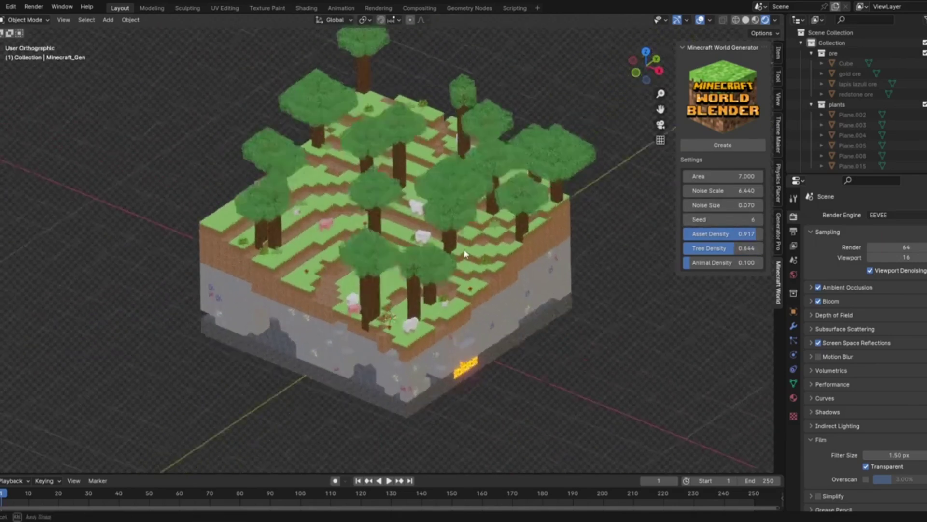
Set Tree Density 0.980, Seed 14 and Noise Size 0.400, then view the terrain orthographically
left_click_drag(723, 248, 727, 248)
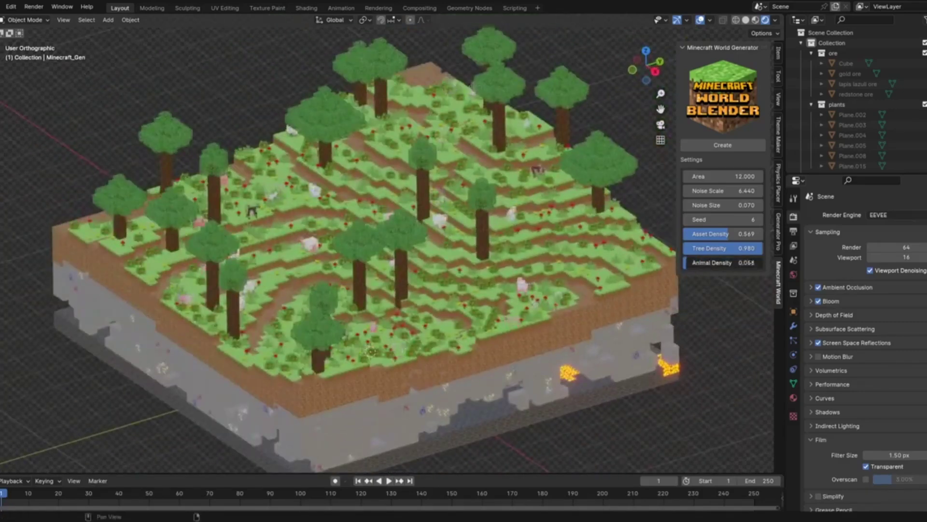
double_click(724, 219)
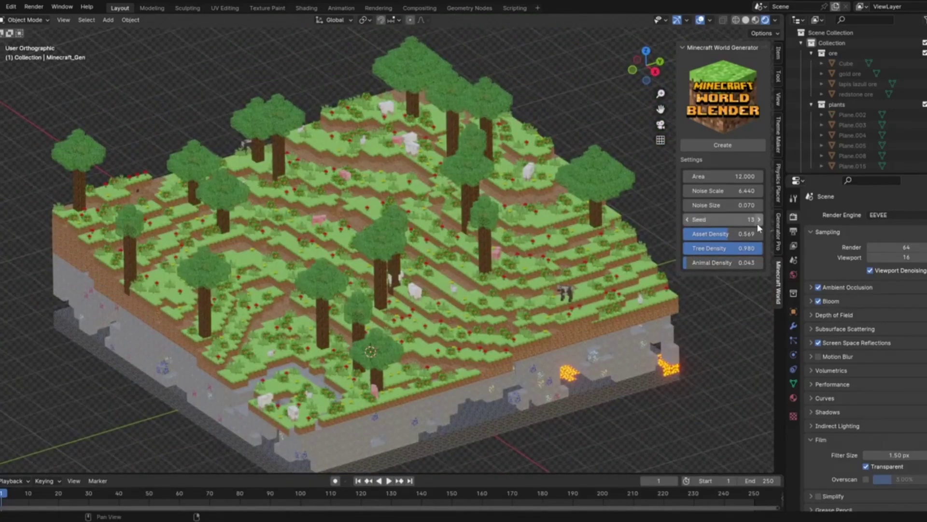
left_click(760, 219)
middle_click_drag(604, 241, 372, 293)
scroll(373, 293, "up", 15)
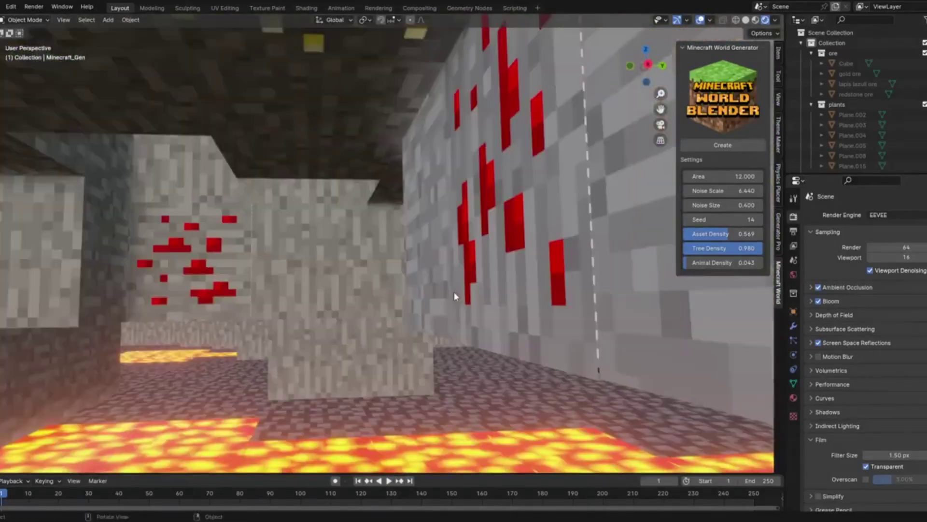
middle_click_drag(454, 292, 543, 293)
left_click(658, 141)
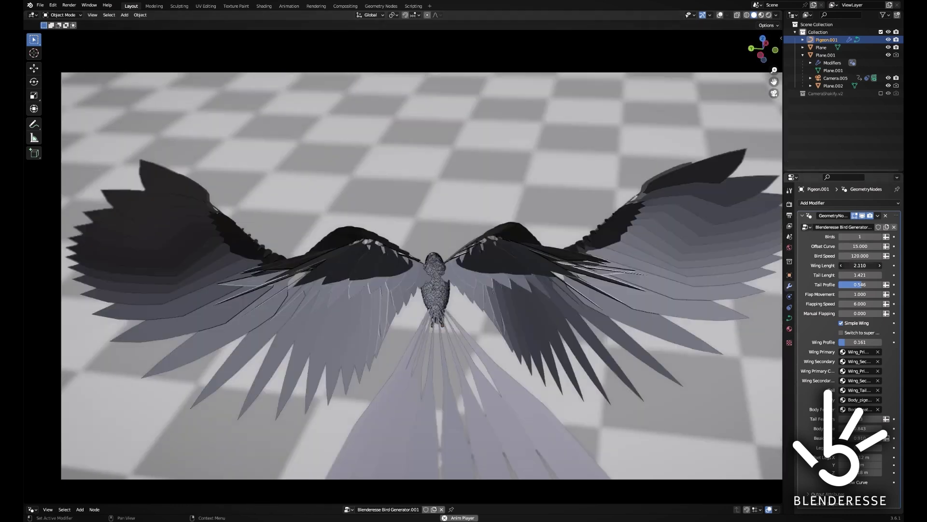
Shorten the bird wings to 0.270 and turn off Simple Wing for feathered wings
left_click_drag(860, 265, 816, 265)
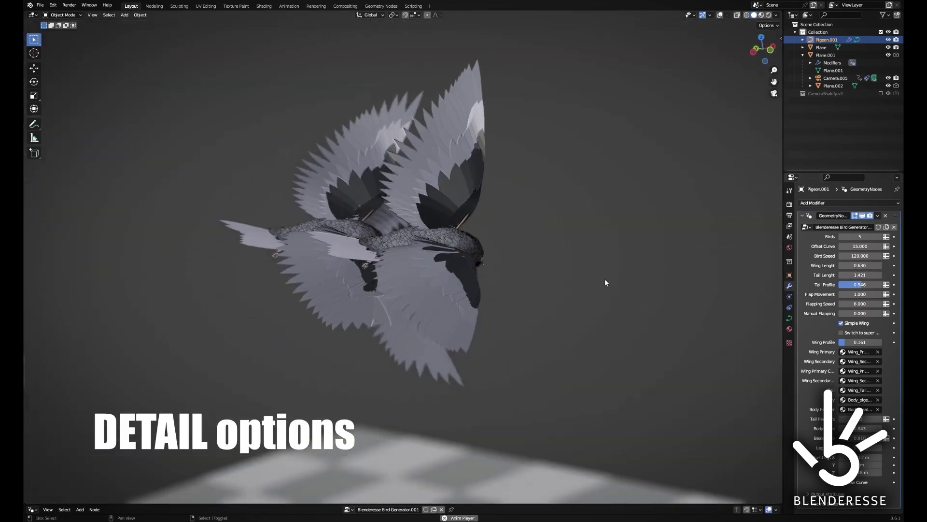
left_click(842, 323)
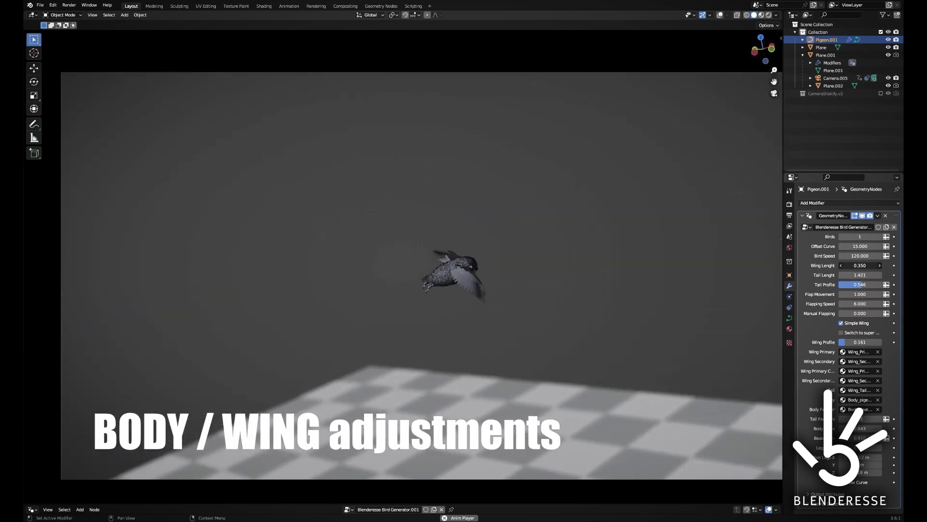
Lengthen the bird wings, disable Simple Wing, and enable Switch to super detail
left_click_drag(860, 265, 879, 265)
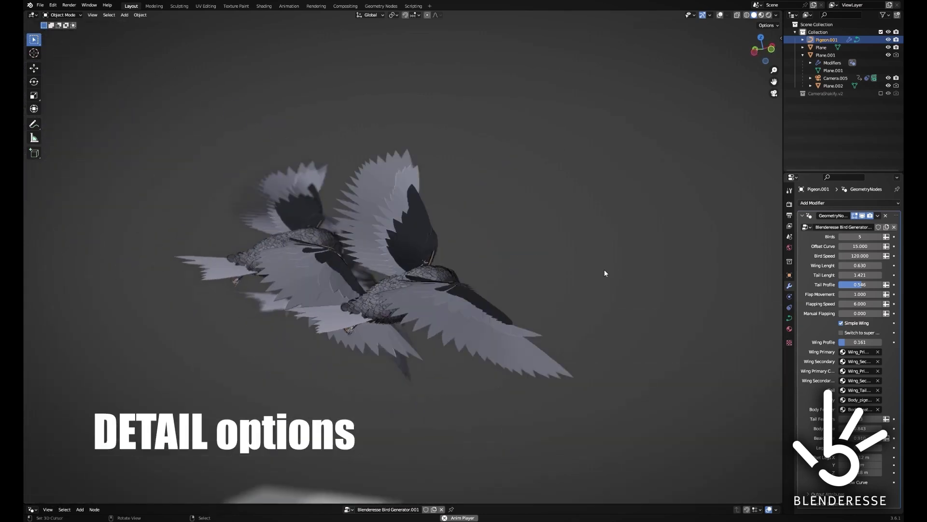
left_click(841, 323)
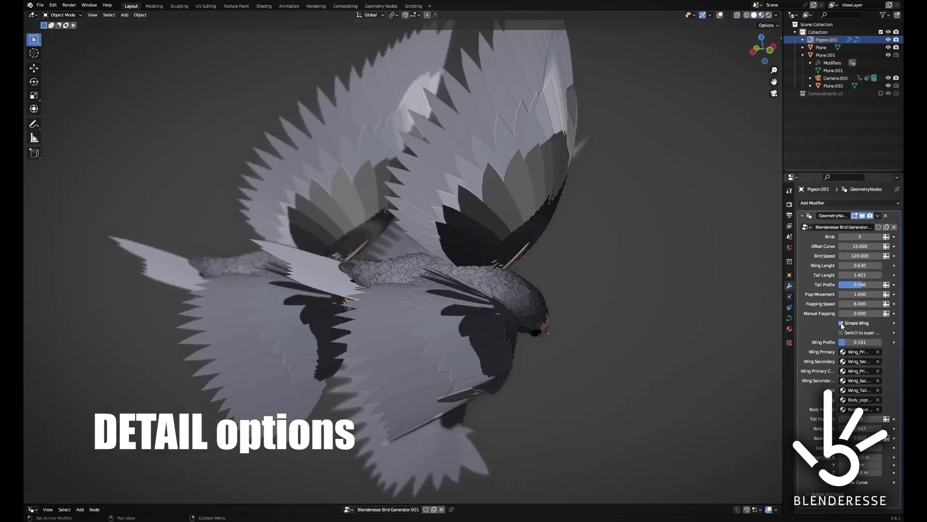
left_click(841, 333)
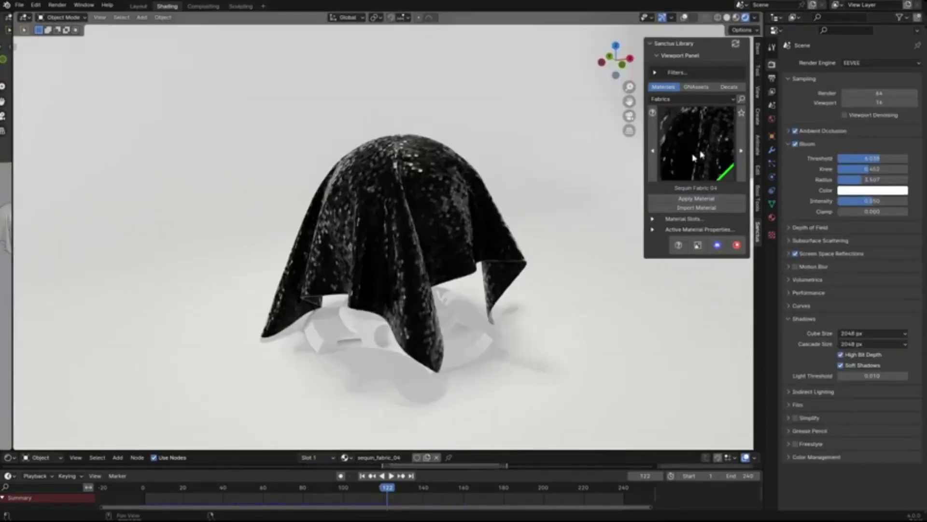
Apply the red Glitter Pvc 04 fabric material to the cloth
left_click(700, 154)
left_click(528, 261)
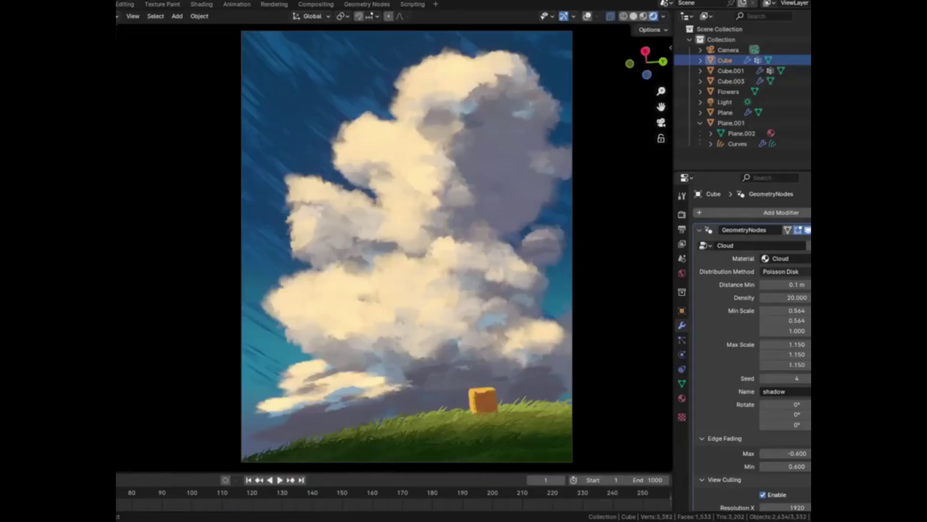
Inspect the clouds from several angles in solid and rendered shading, then look through the camera
middle_click_drag(387, 219, 461, 97)
middle_click_drag(433, 166, 404, 170)
key("z")
left_click(449, 232)
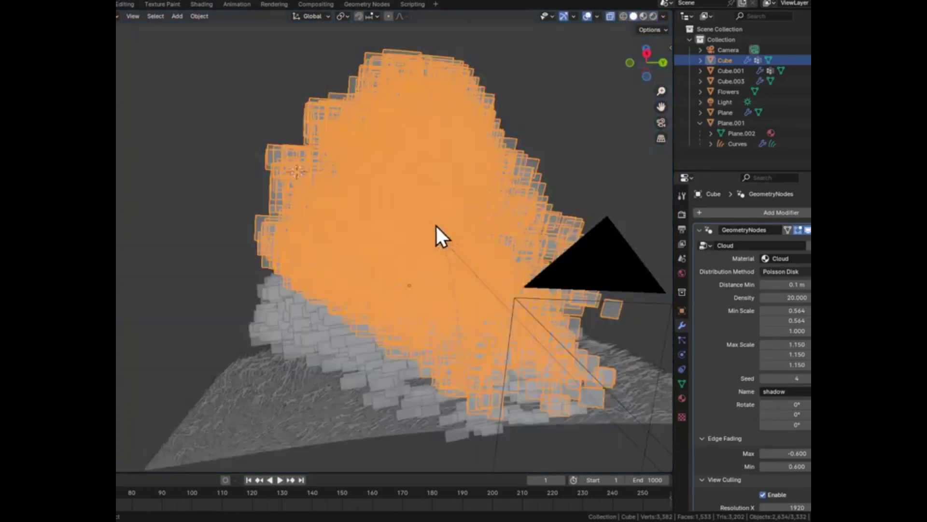
mouse_move(449, 232)
middle_mouse_down()
mouse_move(379, 240)
mouse_move(395, 216)
mouse_move(321, 257)
mouse_move(368, 261)
mouse_move(454, 301)
mouse_move(393, 310)
middle_mouse_up()
key("z")
left_click(378, 244)
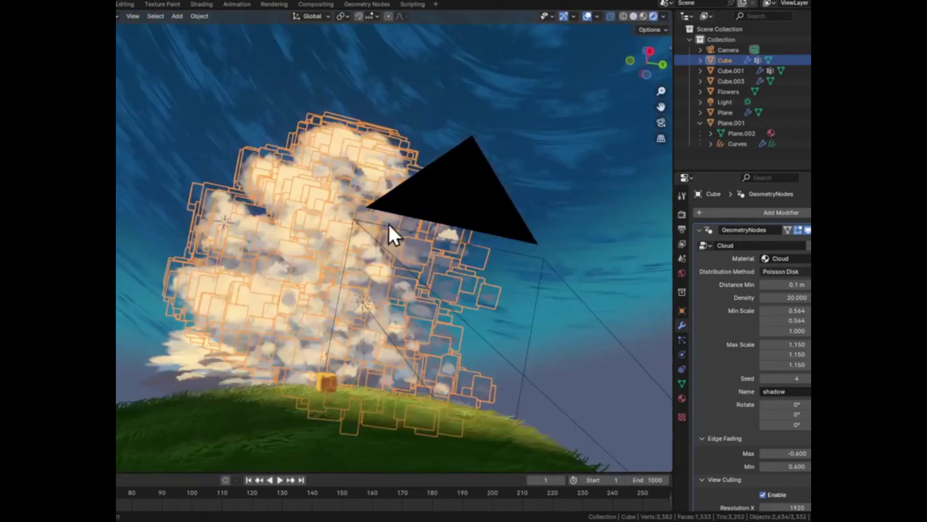
mouse_move(379, 244)
middle_mouse_down()
mouse_move(405, 242)
mouse_move(361, 262)
middle_mouse_up()
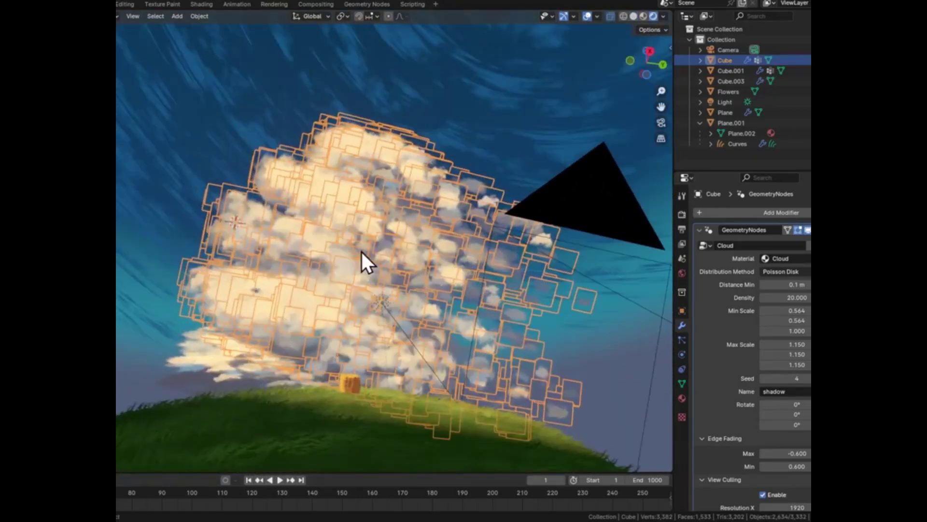
key("KP_0")
Add an ico sphere to the cloud mesh and move it up-left as a new puff
key("Tab")
scroll(483, 250, "up", 5)
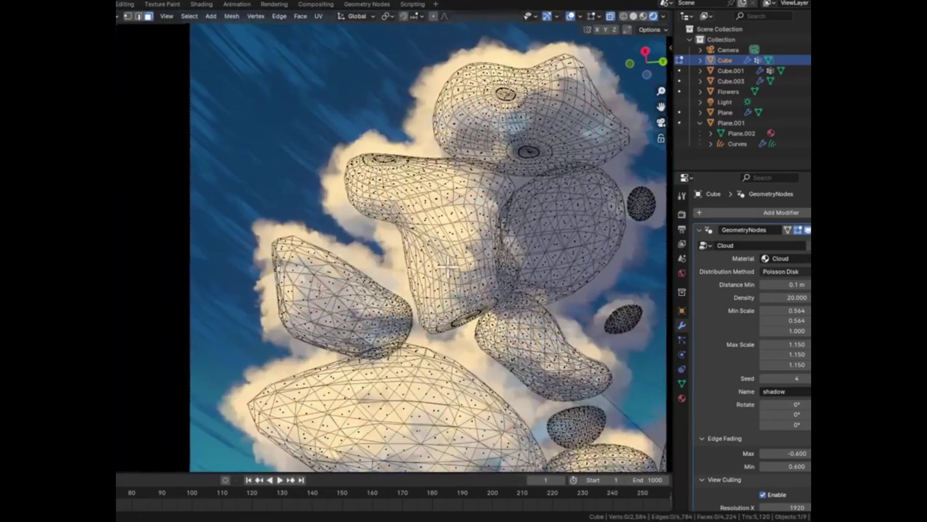
key("shift+a")
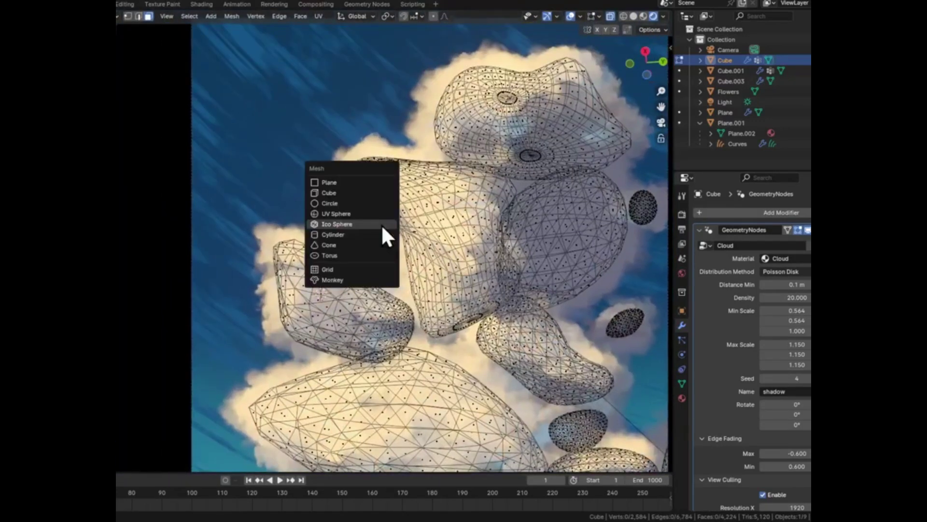
left_click(381, 224)
key("g")
left_click(352, 134)
scroll(323, 121, "up", 5)
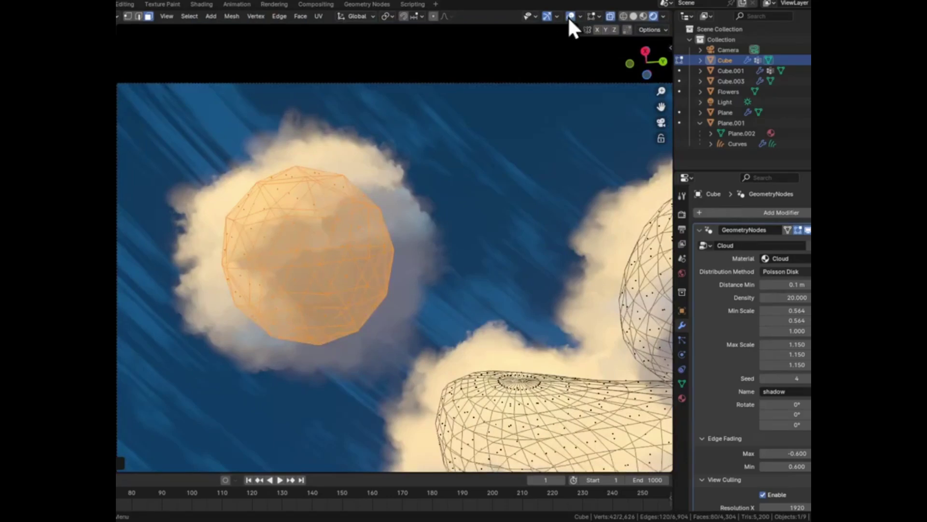
left_click(571, 16)
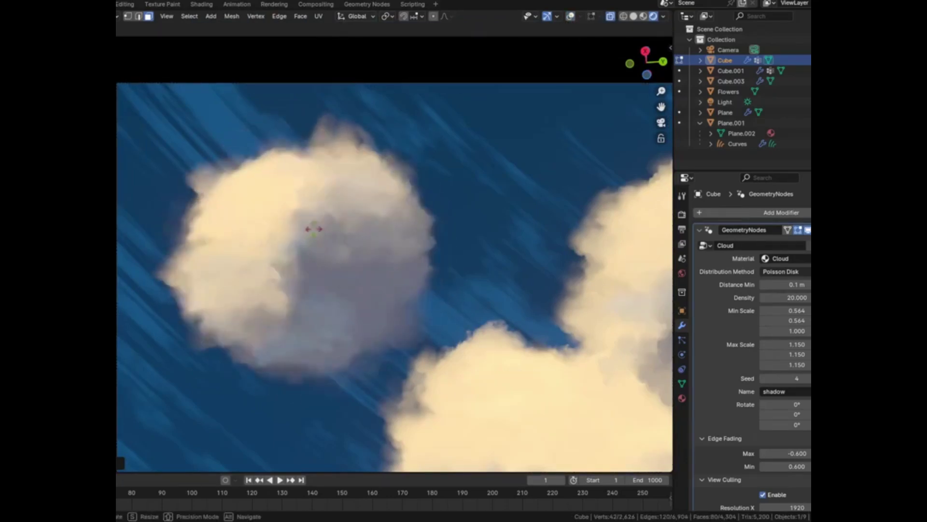
left_click(338, 232)
Raise the Cloud modifier's Density and Min Scale for denser, rounder puffs
scroll(348, 234, "down", 3)
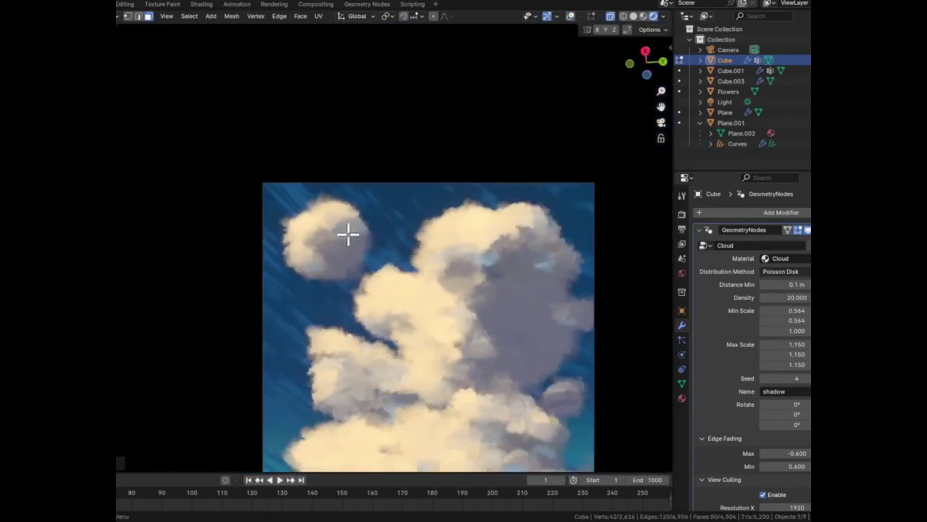
middle_click_drag(348, 234, 310, 200, "shift")
right_click(310, 200)
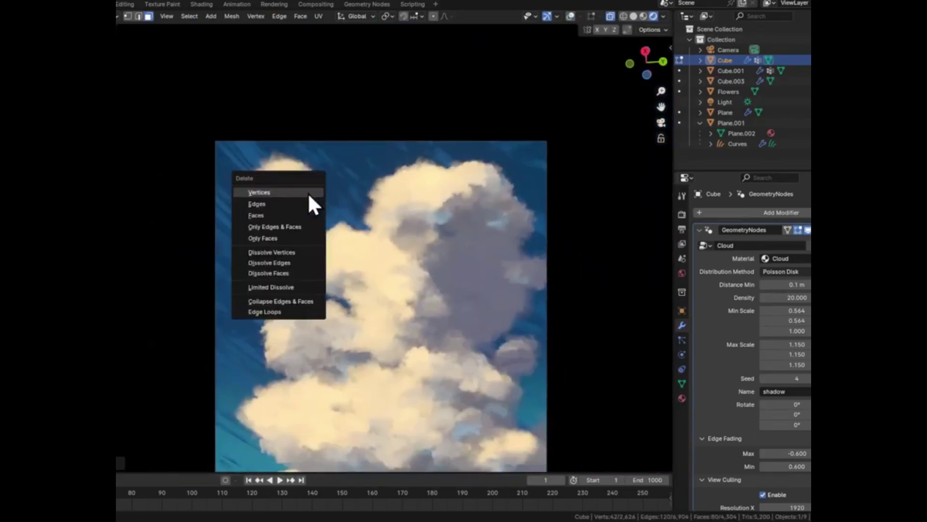
middle_click_drag(372, 248, 394, 137, "shift")
middle_click_drag(367, 285, 585, 274)
left_click_drag(791, 298, 808, 297)
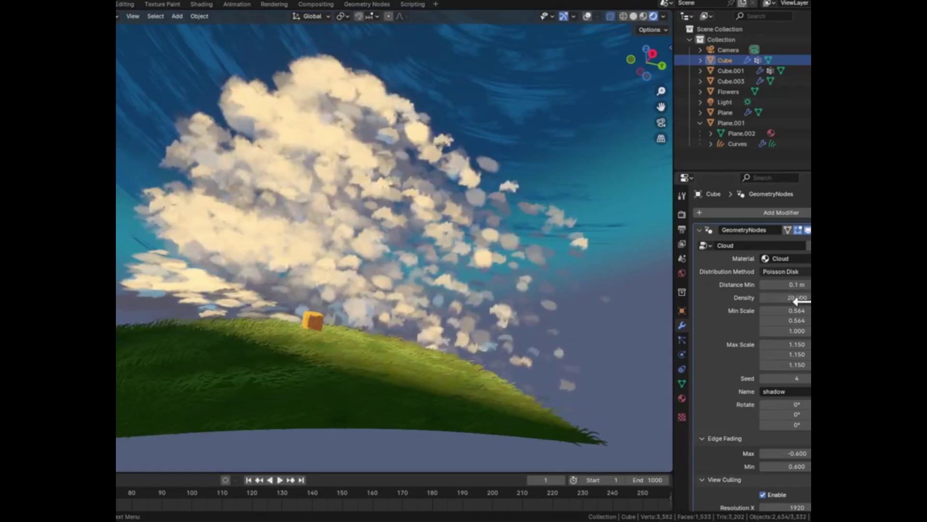
left_click_drag(792, 311, 799, 309)
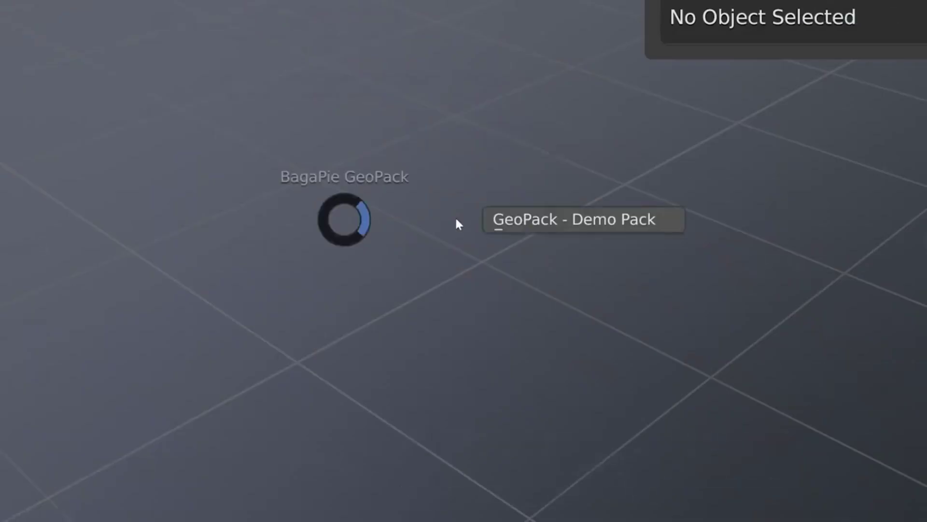
Add the Lego brick modifier and increase the brick's X size
left_click(375, 127)
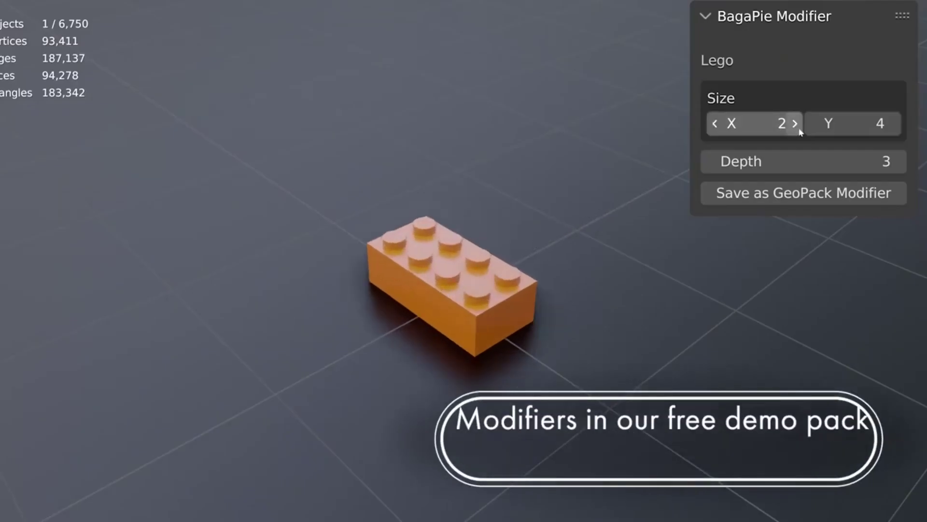
left_click(795, 124)
left_click(795, 123)
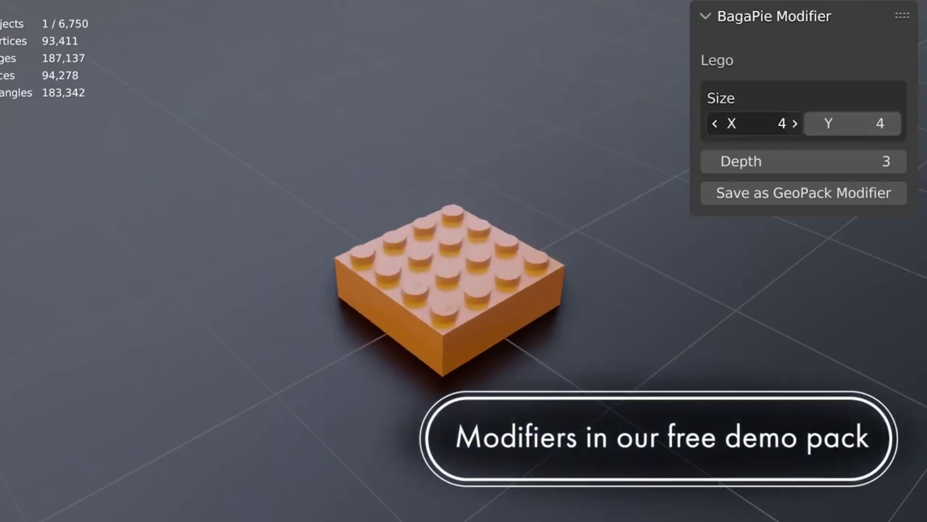
left_click(795, 123)
left_click(795, 124)
left_click(795, 123)
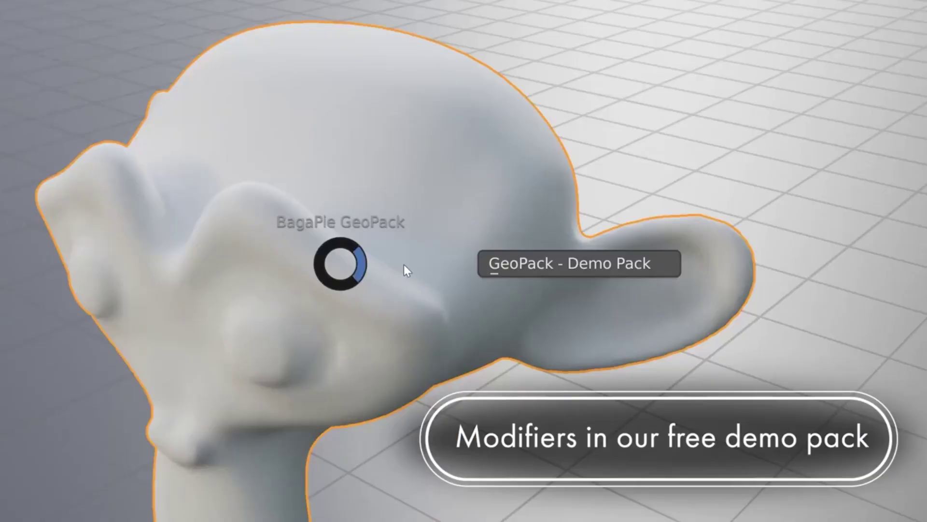
Pick a GeoPack - Demo Pack modifier and paint scattered plants onto the plane
left_click(536, 265)
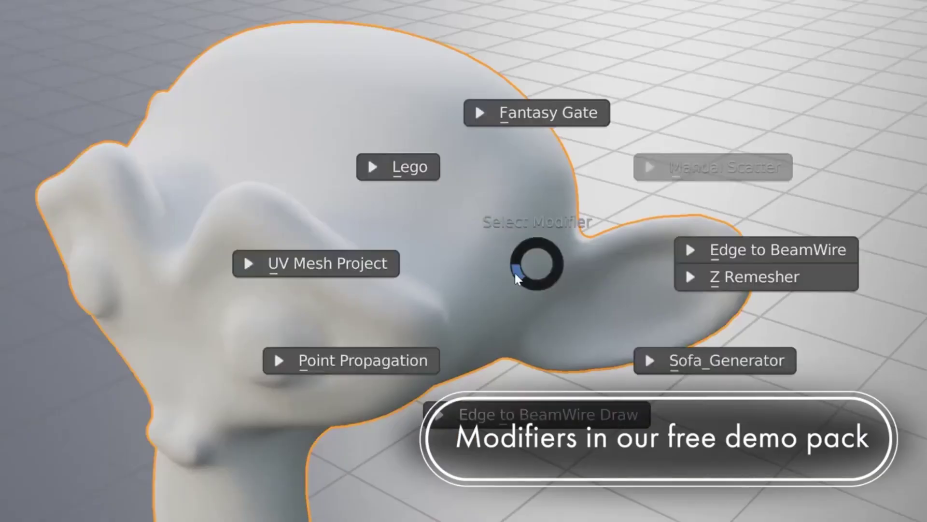
left_click(375, 364)
left_click(672, 116)
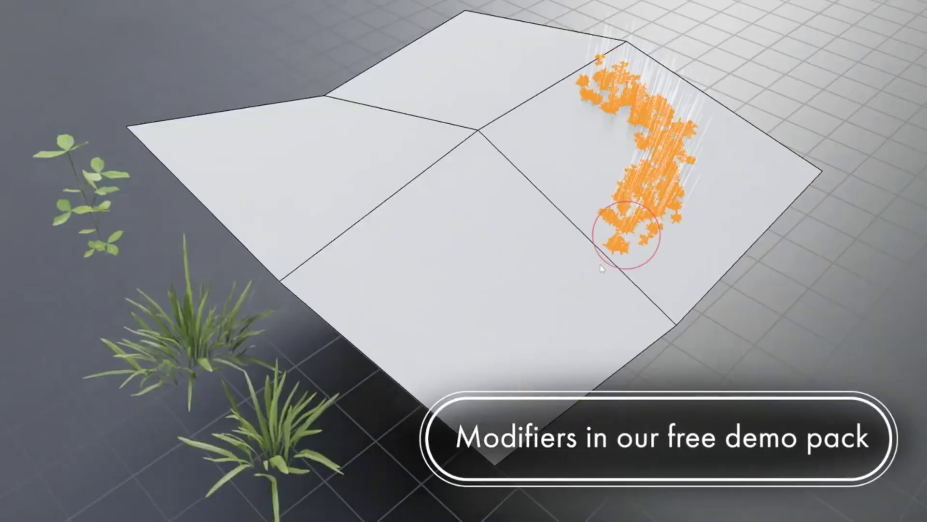
left_click_drag(621, 238, 454, 344)
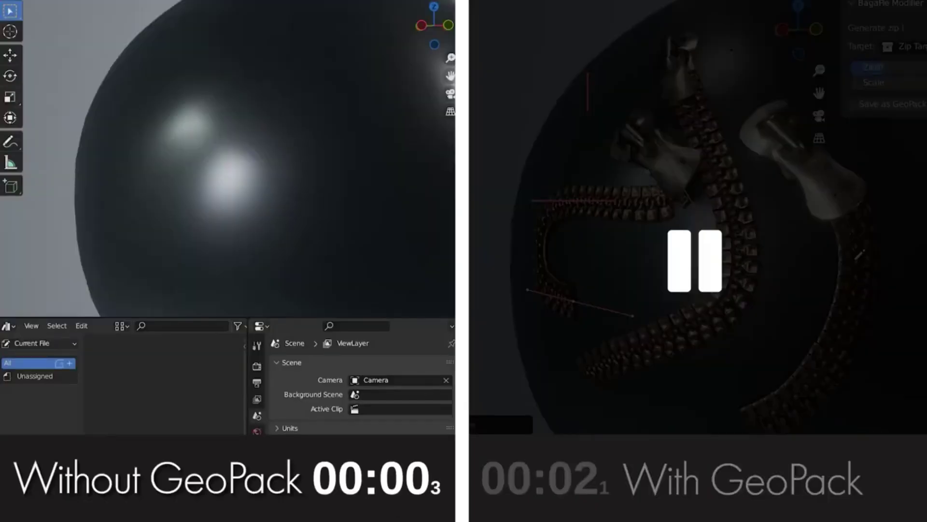
Append the BP_Zip ! node group from the zip blend file
left_click(19, 1)
left_click(83, 151)
double_click(269, 233)
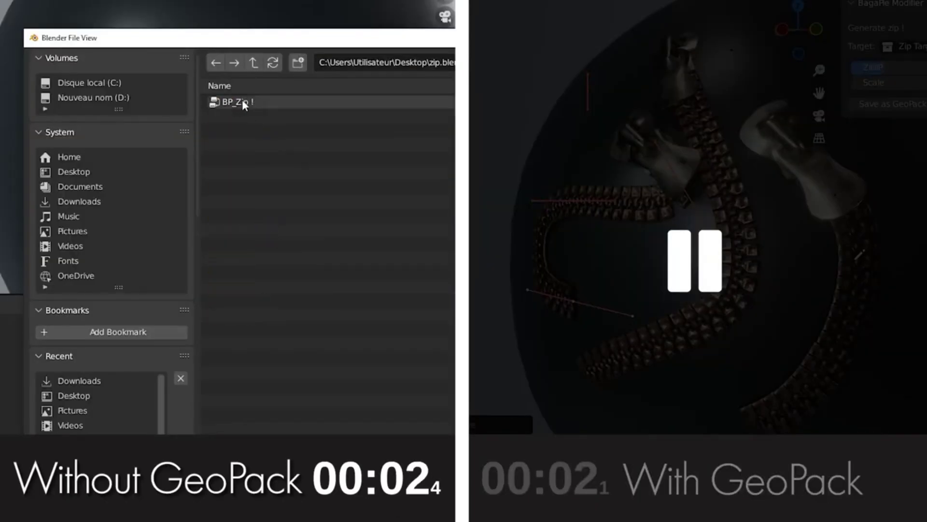
double_click(242, 100)
Add a Bezier curve with a Geometry Nodes modifier using the BP_Zip ! node group
key("shift+a")
mouse_move(202, 181)
left_click(290, 181)
left_click(271, 303)
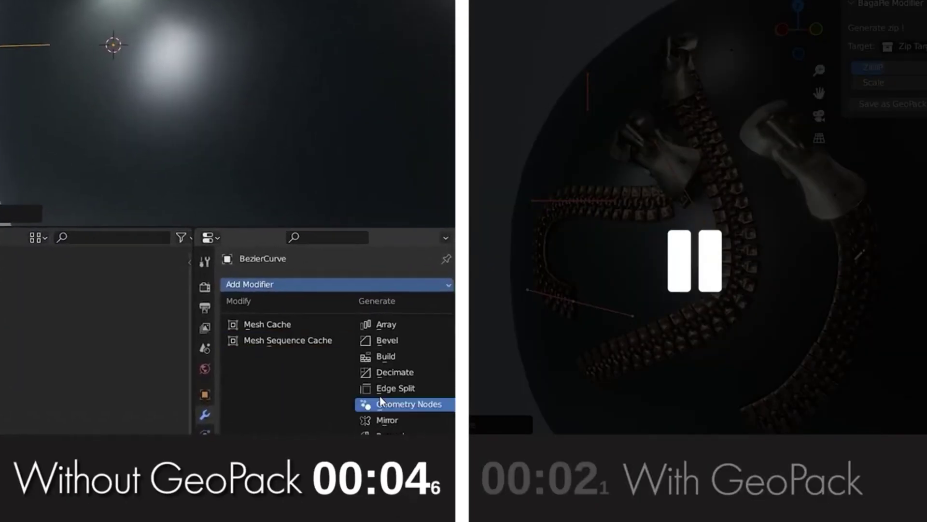
left_click(379, 395)
left_click(223, 314)
left_click(209, 333)
Move the object into a collection and set V_Target to the Target collection
key("m")
left_click(238, 169)
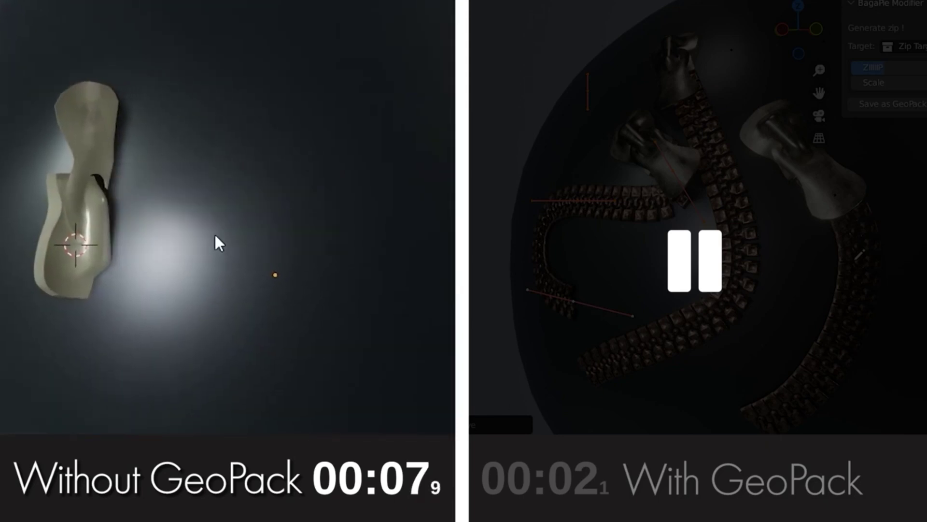
left_click(328, 321)
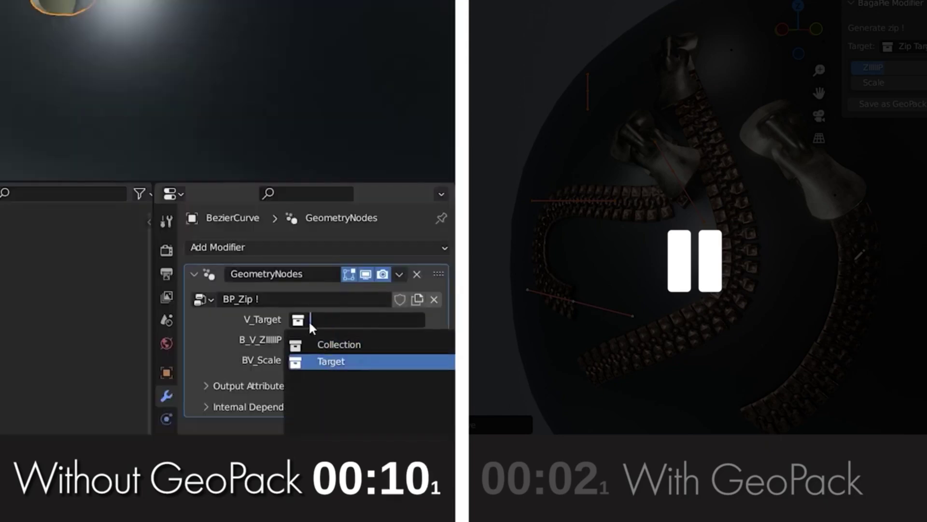
left_click(331, 361)
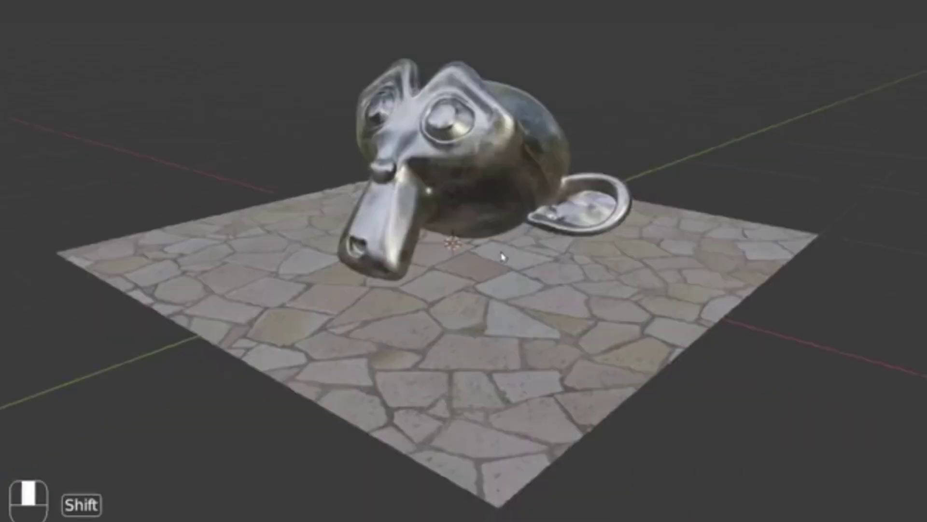
Load the HDRI folder in the Easy HDRI sidebar and pick the castle HDRI
scroll(464, 261, "up", 5)
scroll(464, 261, "down", 5)
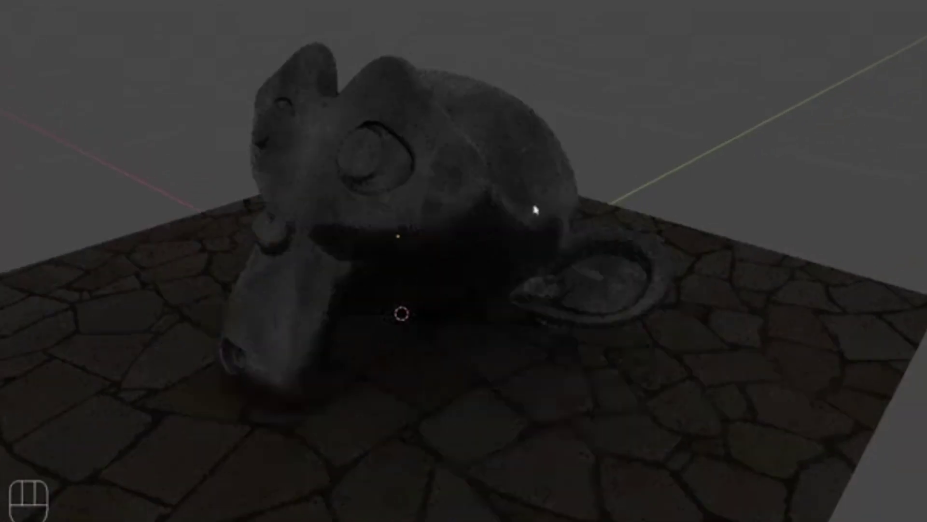
key("n")
middle_click_drag(880, 166, 817, 24)
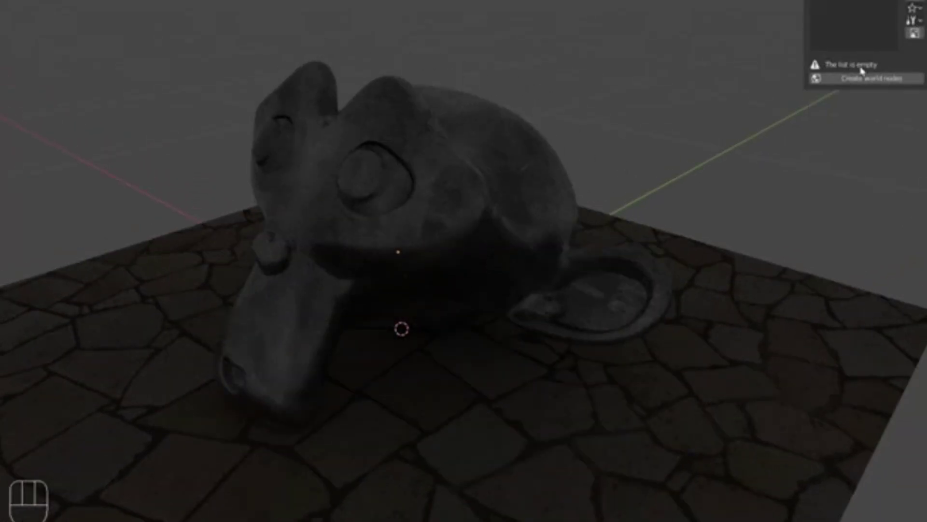
left_click(914, 33)
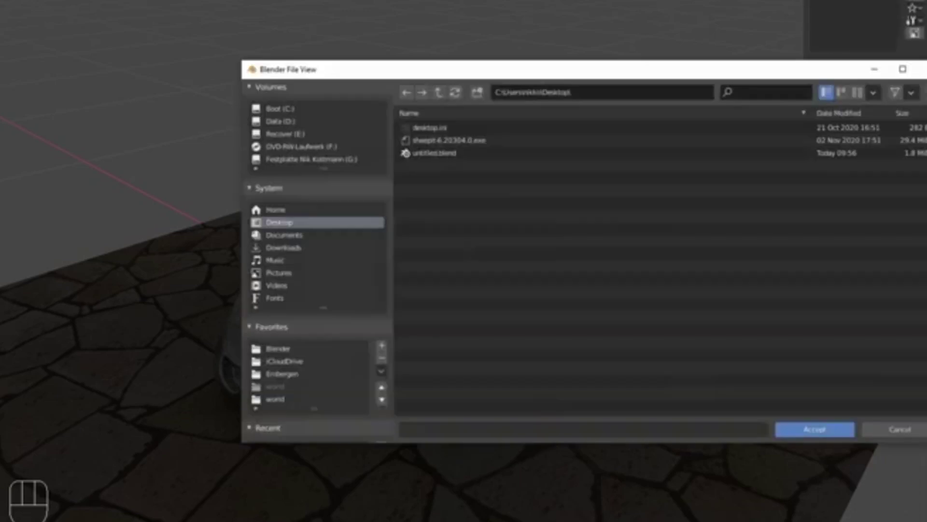
left_click(834, 432)
left_click(854, 33)
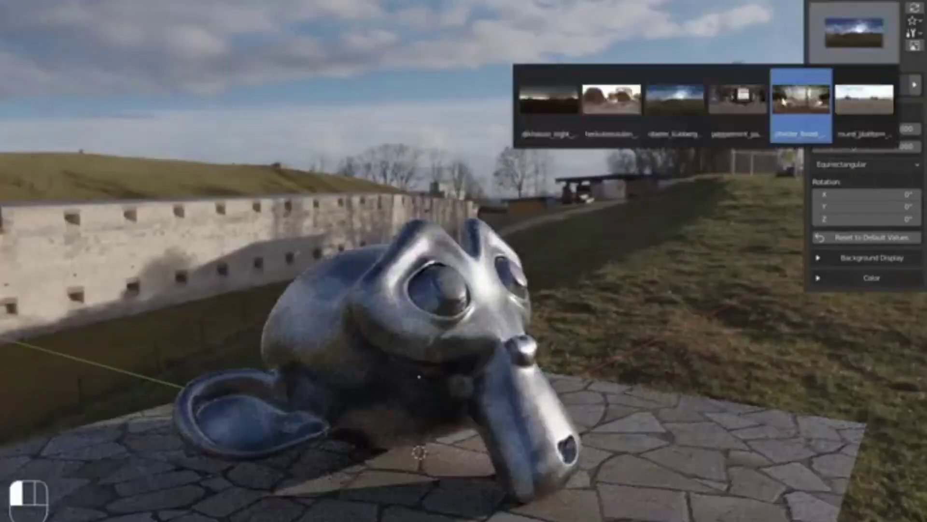
left_click(801, 95)
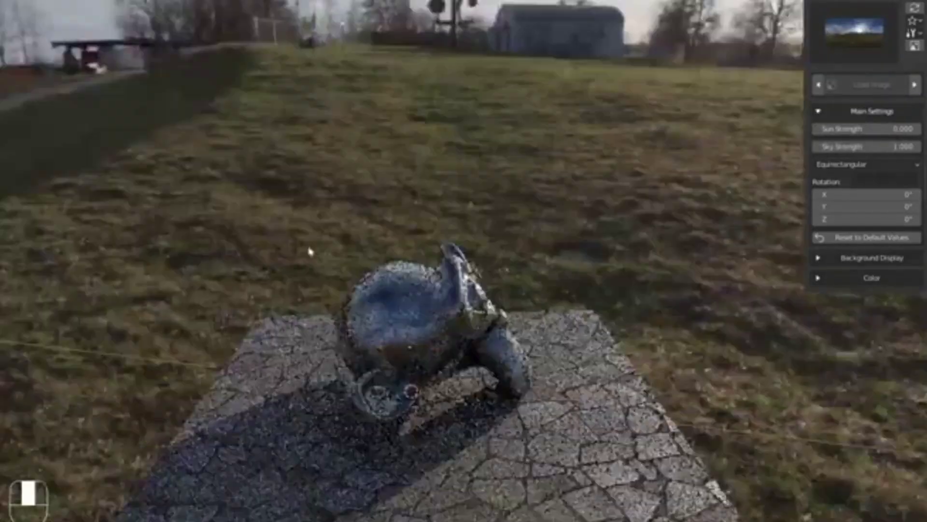
Lower the sky strength slightly and show a solid background colour behind the monkey
middle_click_drag(306, 252, 530, 238)
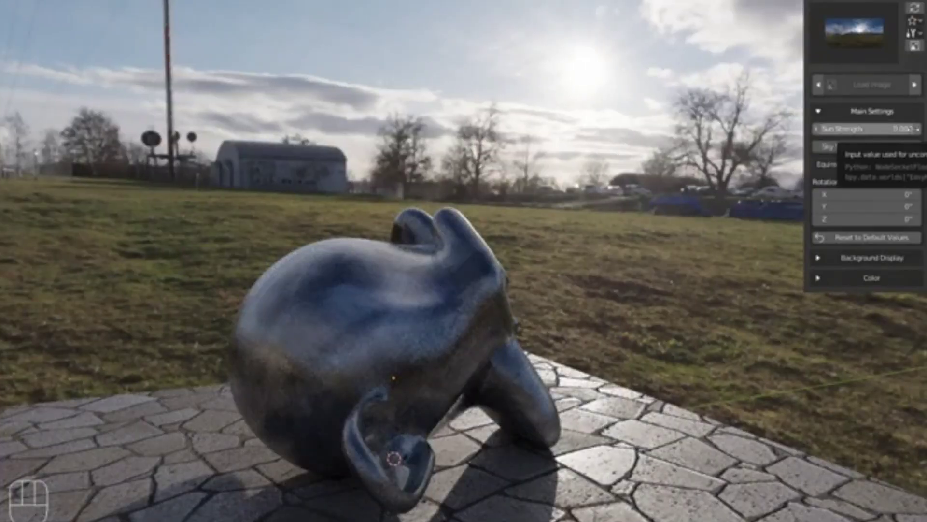
middle_click_drag(483, 217, 585, 227)
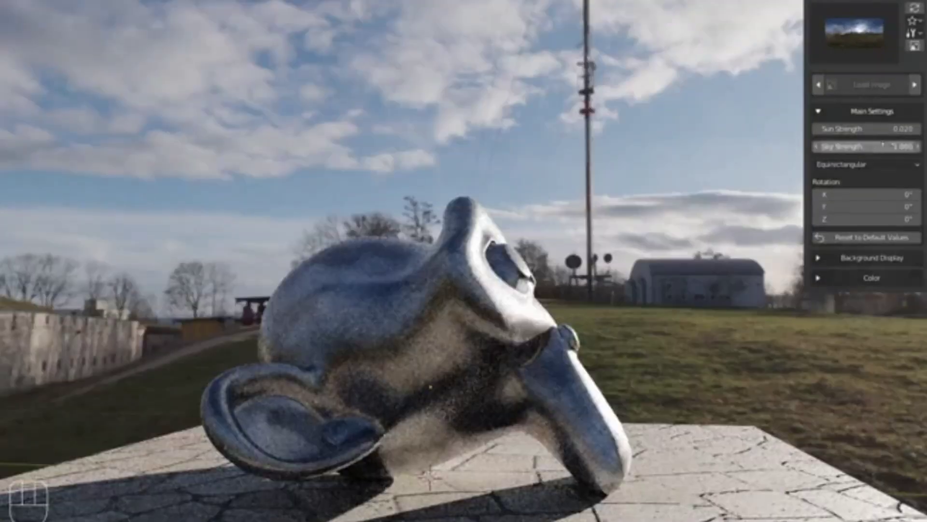
left_click_drag(864, 145, 817, 145, "shift")
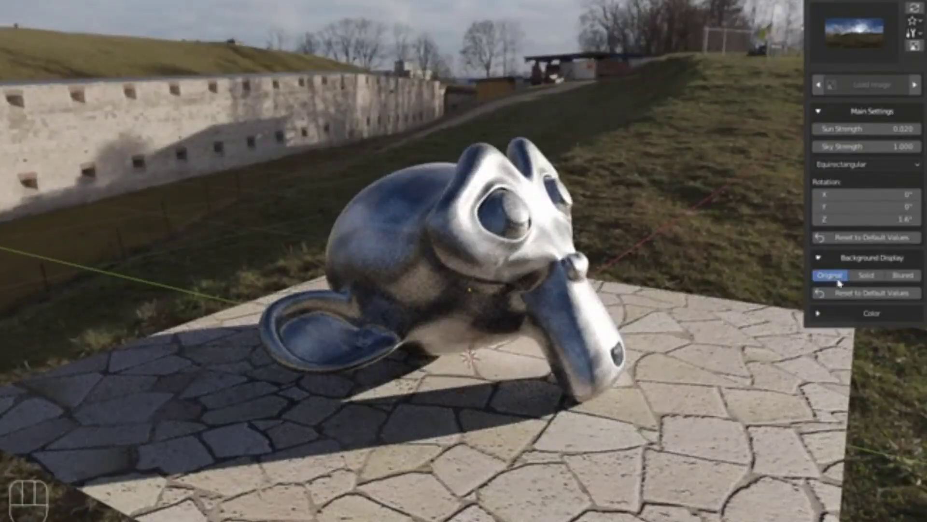
left_click(867, 293)
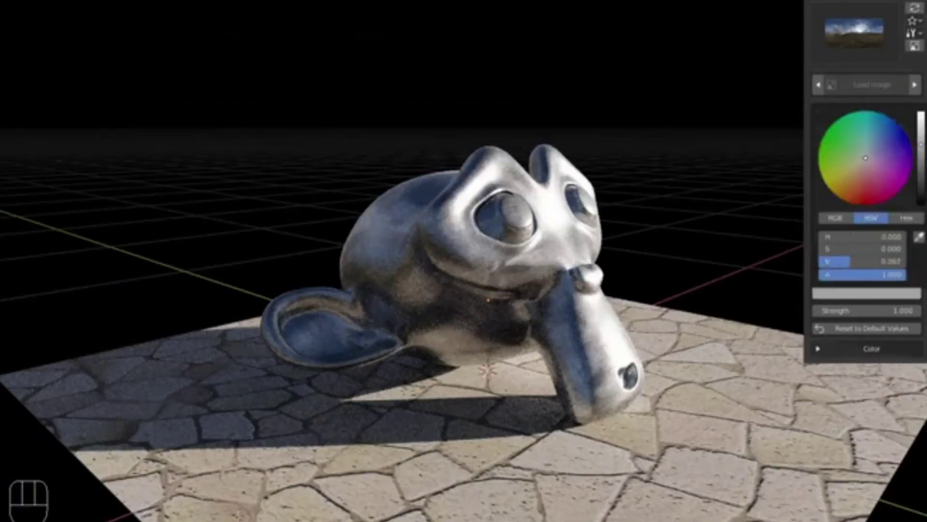
left_click(845, 179)
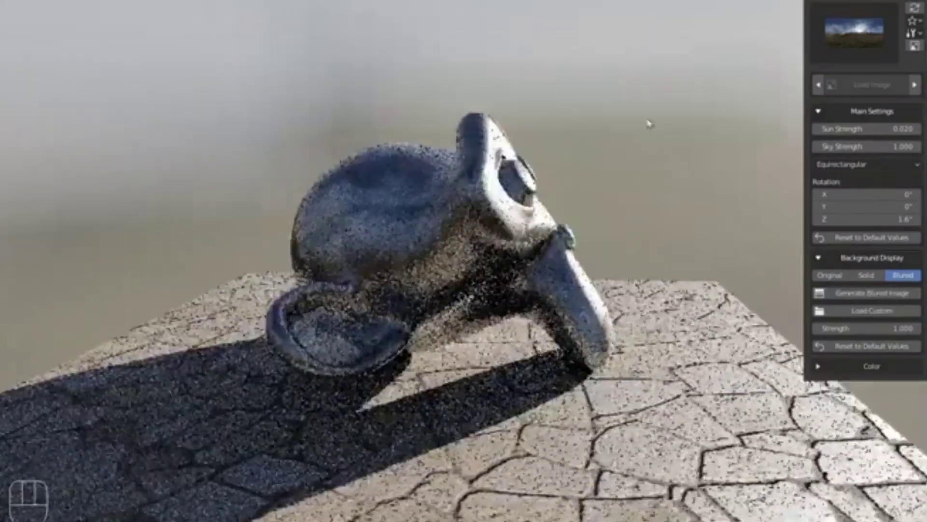
middle_click_drag(649, 124, 293, 163)
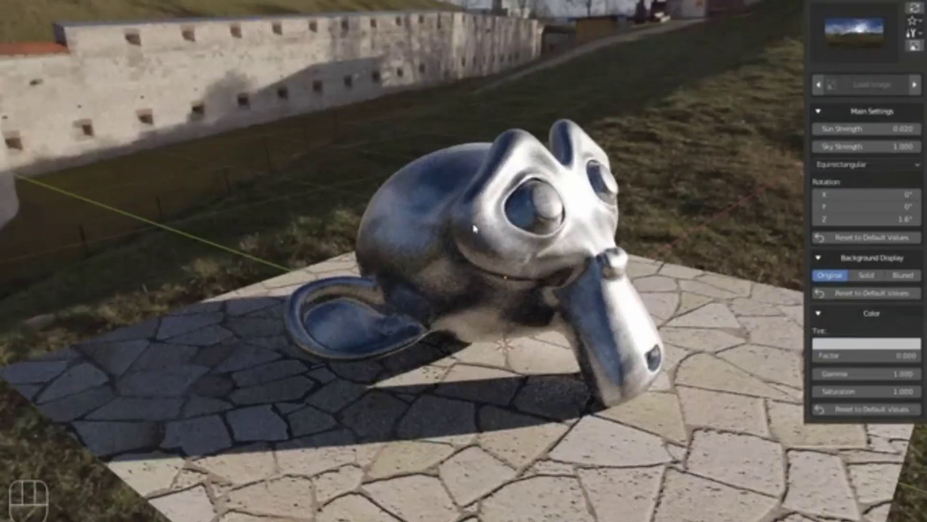
Tint the HDRI red, adjust its factor, then reset colour, rotation and sun strength to defaults
left_click(867, 343)
left_click_drag(867, 355, 874, 355)
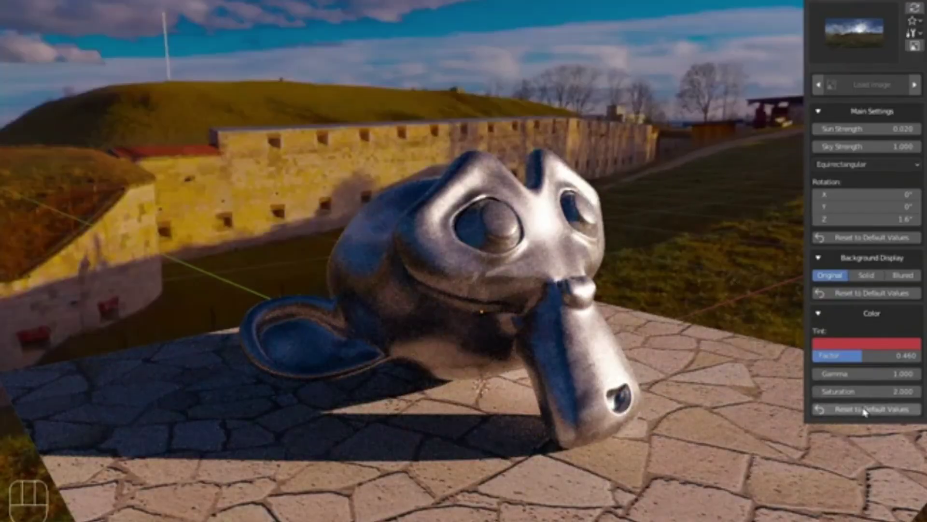
left_click(882, 409)
left_click(869, 237)
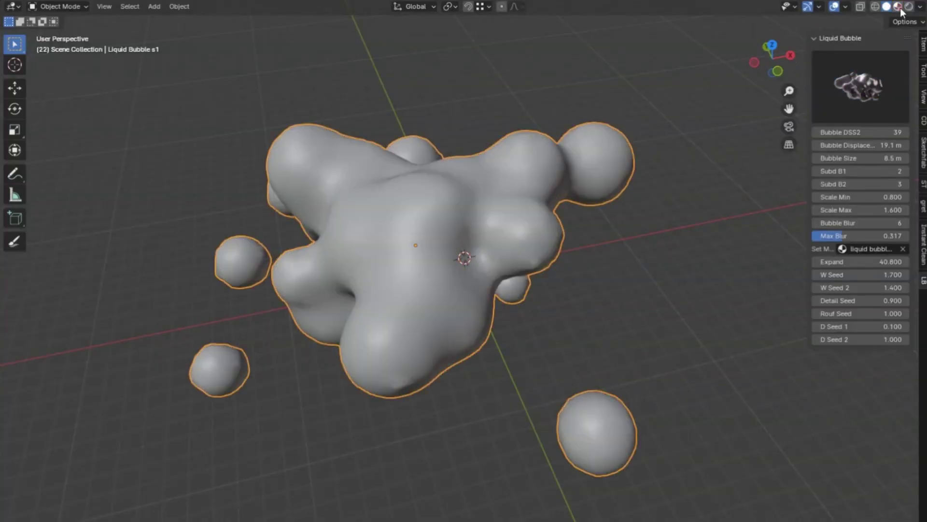
In Material Preview, vary D Seed 1, Bubble Displacement 80.2 m, Expand 61.200 and Bubble DSS2 15
left_click(899, 7)
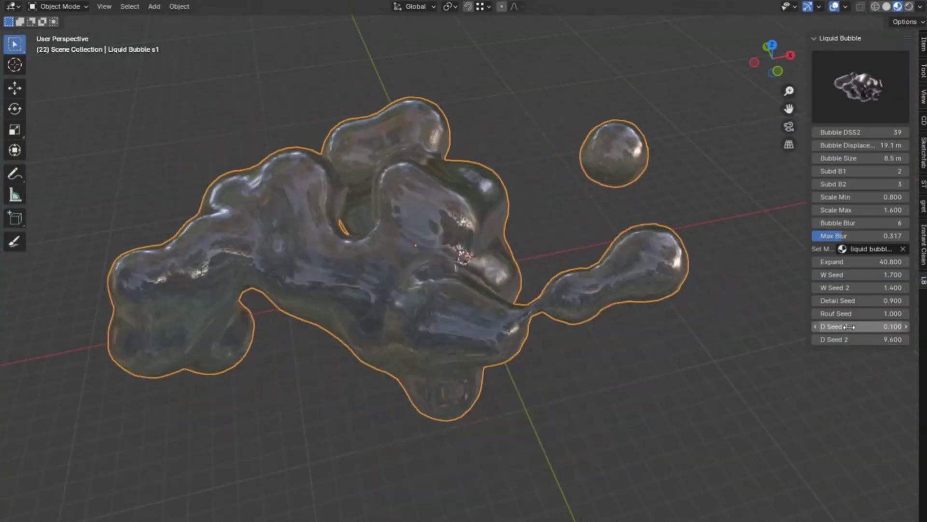
left_click_drag(847, 327, 867, 314)
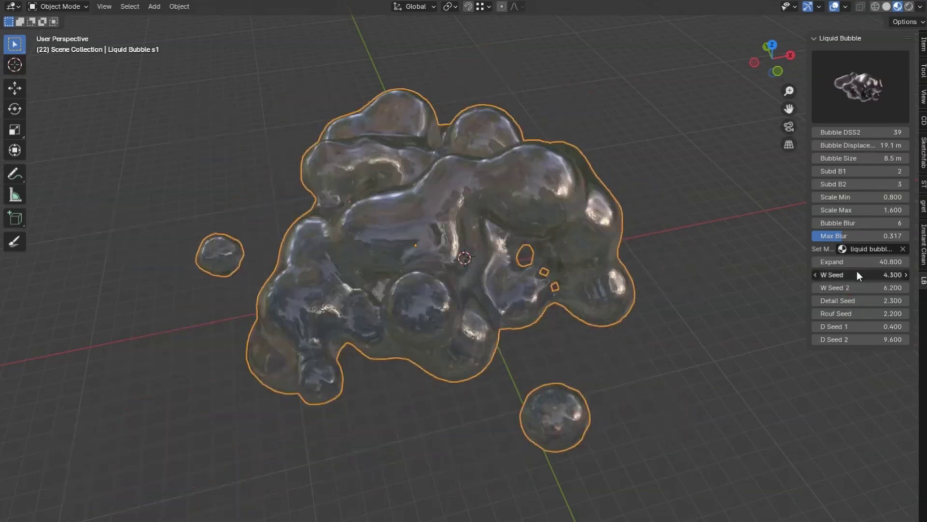
left_click_drag(850, 261, 802, 261)
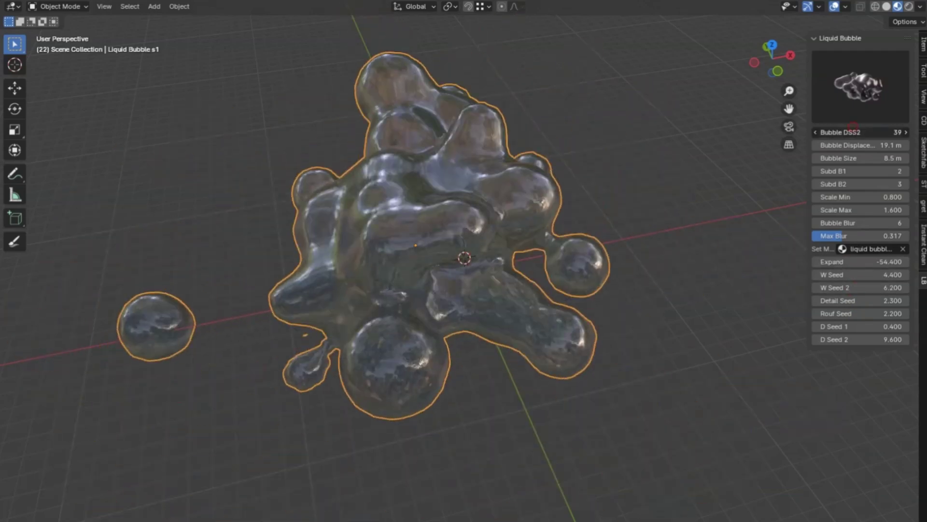
left_click_drag(847, 145, 870, 158)
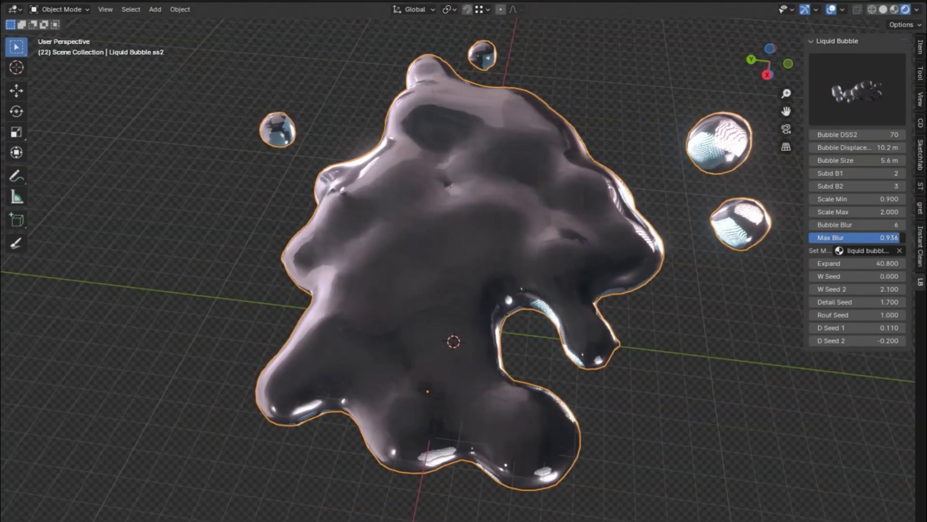
mouse_move(836, 260)
left_mouse_down()
mouse_move(869, 259)
mouse_move(821, 259)
mouse_move(850, 260)
left_mouse_up()
left_click_drag(855, 134, 831, 134)
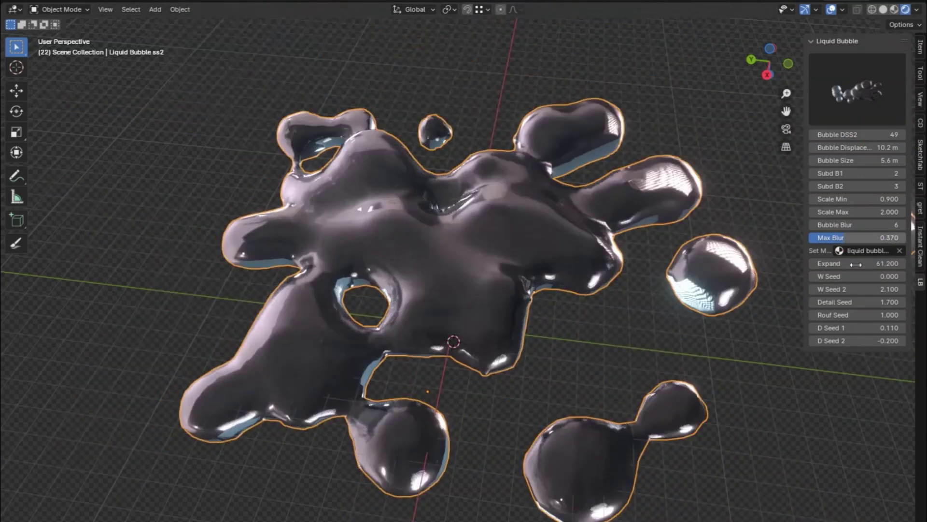
Set W Seed 3.400, D Seed 1 1.510, adjust other seeds, lower Scale Max and Expand -42.200
left_click_drag(847, 277, 894, 290)
left_click_drag(865, 340, 842, 337)
left_click_drag(840, 263, 816, 263)
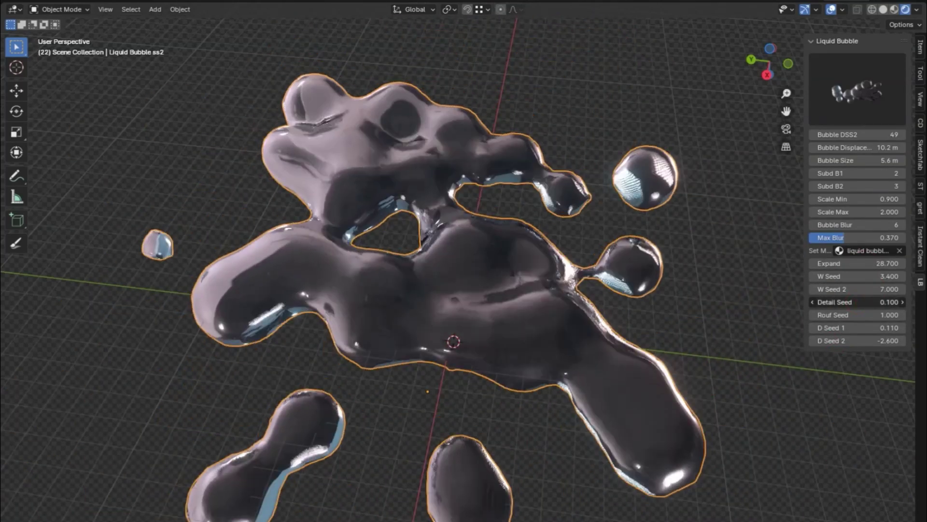
left_click_drag(849, 316, 831, 316)
left_click_drag(848, 328, 874, 314)
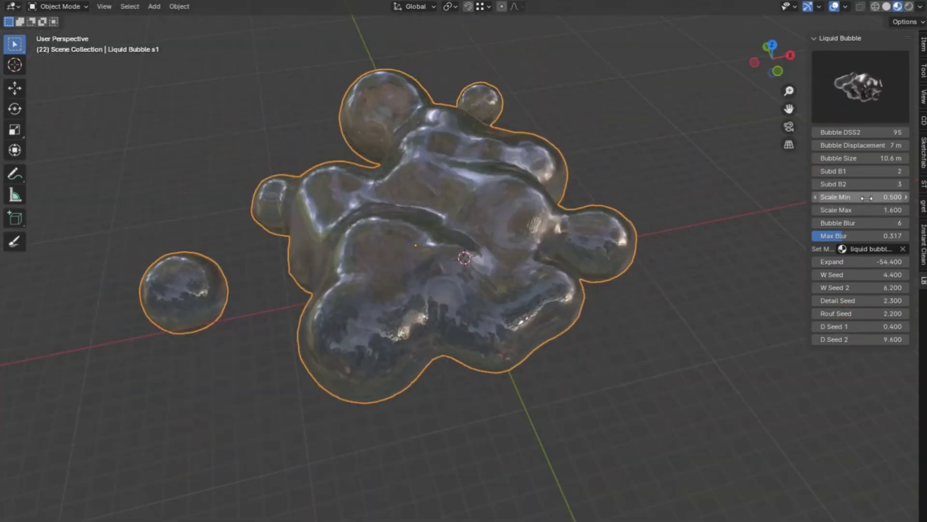
left_click_drag(867, 210, 843, 210)
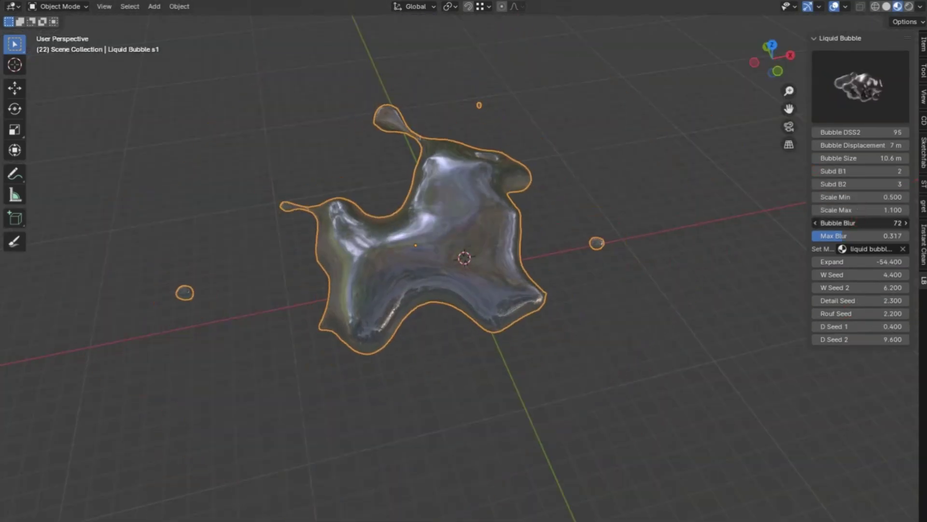
left_click_drag(849, 262, 865, 261)
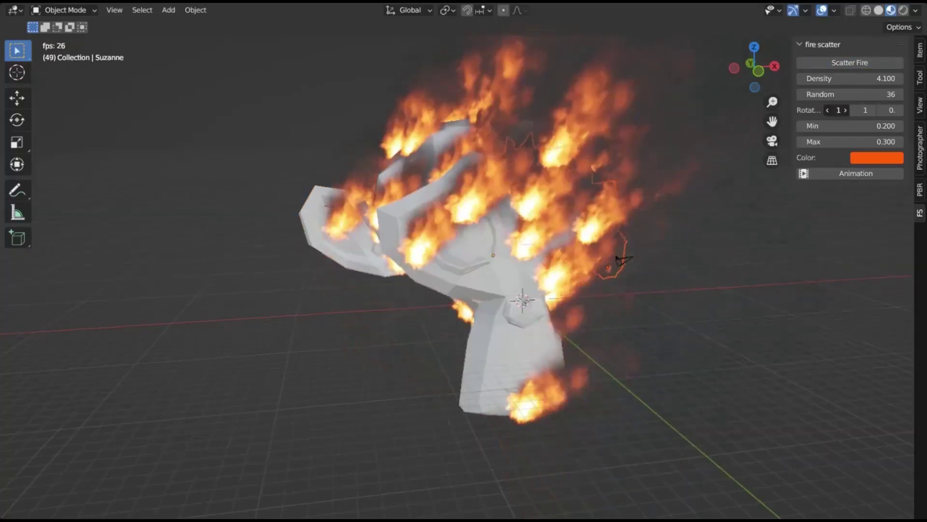
Lower fire Min to -1.400 and shift the fire colour toward green and cyan
left_click_drag(850, 125, 828, 126)
left_click(872, 158)
left_click(896, 225)
left_click_drag(896, 225, 922, 201)
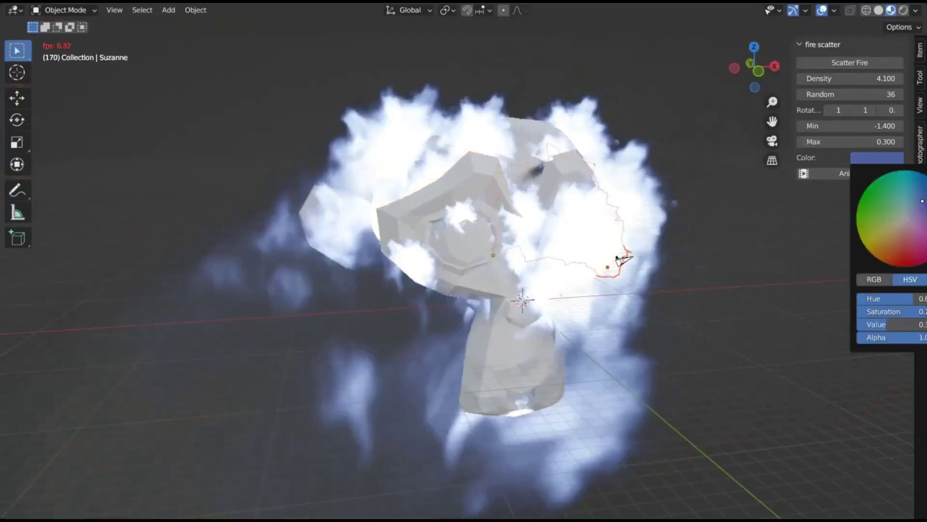
scroll(908, 217, "down", 5)
scroll(908, 217, "up", 2)
scroll(893, 217, "up", 3)
left_click(884, 226)
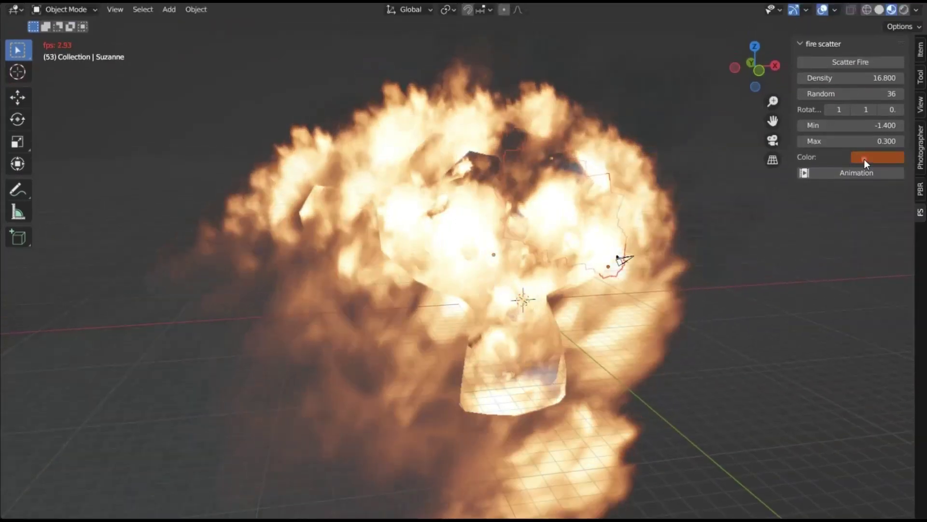
left_click(864, 159)
left_click(865, 154)
left_click(880, 159)
left_click_drag(873, 225, 891, 217)
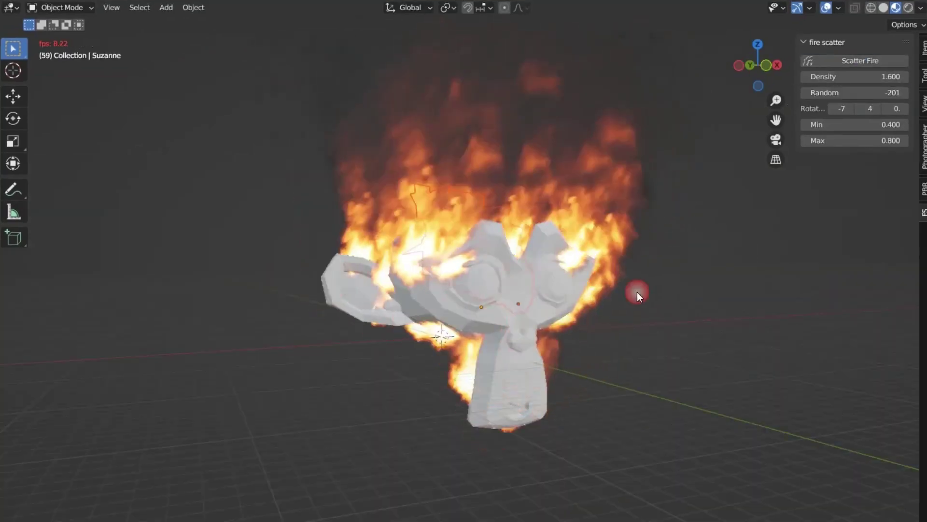
Thin the fire density, set Random -194, Min 1.400 and Max 0.100
left_click(902, 92)
left_click(901, 92)
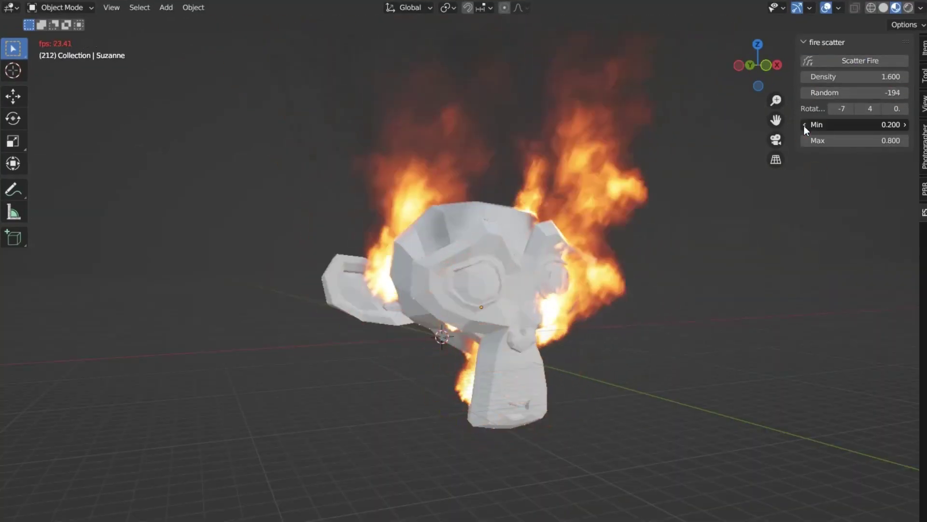
left_click_drag(804, 126, 850, 124)
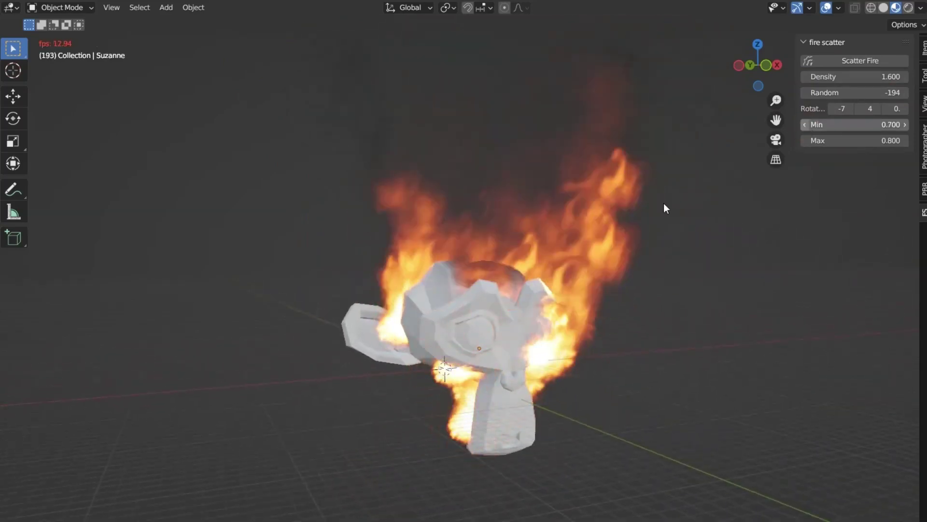
middle_click_drag(664, 203, 656, 290)
left_click_drag(870, 141, 805, 141)
middle_click_drag(700, 271, 612, 255)
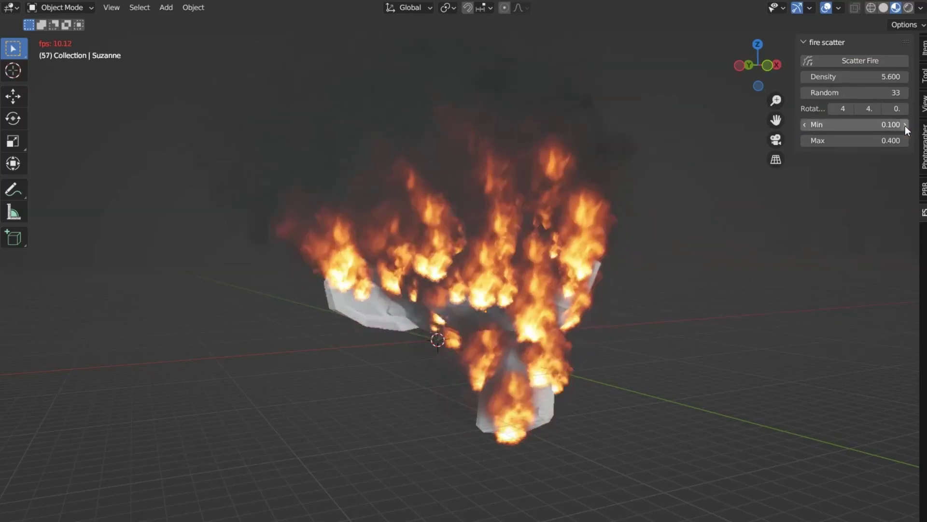
Set Min 0.400, Random -279, X rotation 8, Max 0.800, rescatter and play the fire, then lower Density
left_click_drag(905, 125, 913, 125)
left_click_drag(850, 92, 817, 92)
left_click_drag(843, 108, 877, 108)
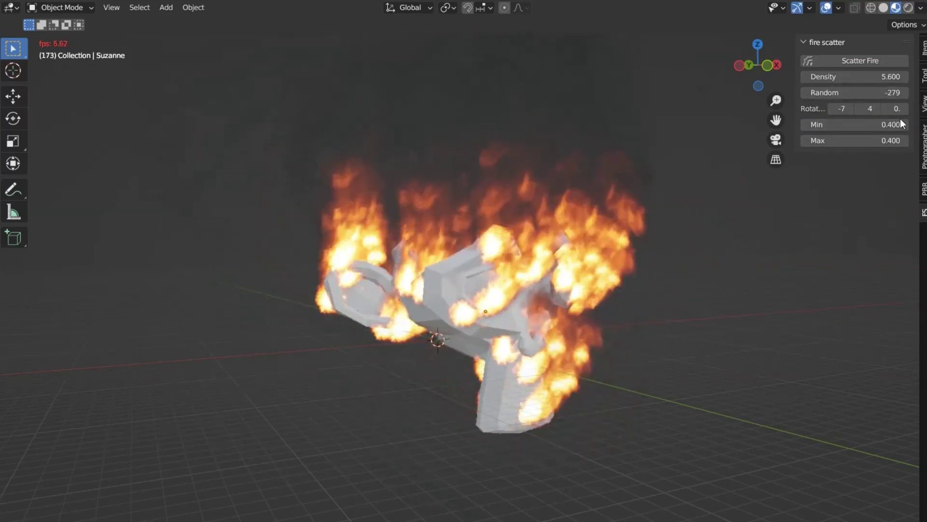
mouse_move(909, 140)
left_mouse_down()
mouse_move(806, 139)
mouse_move(905, 136)
left_mouse_up()
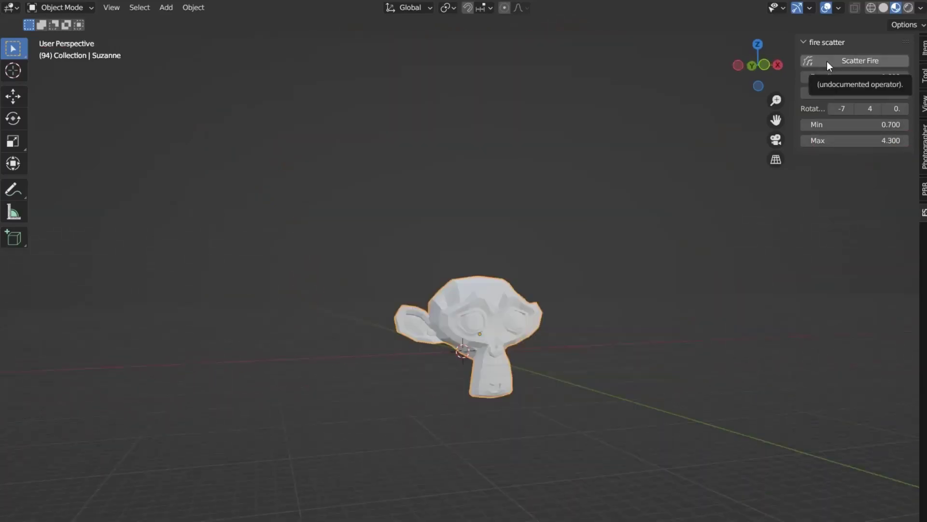
left_click(828, 61)
key("space")
left_click_drag(804, 77, 906, 73)
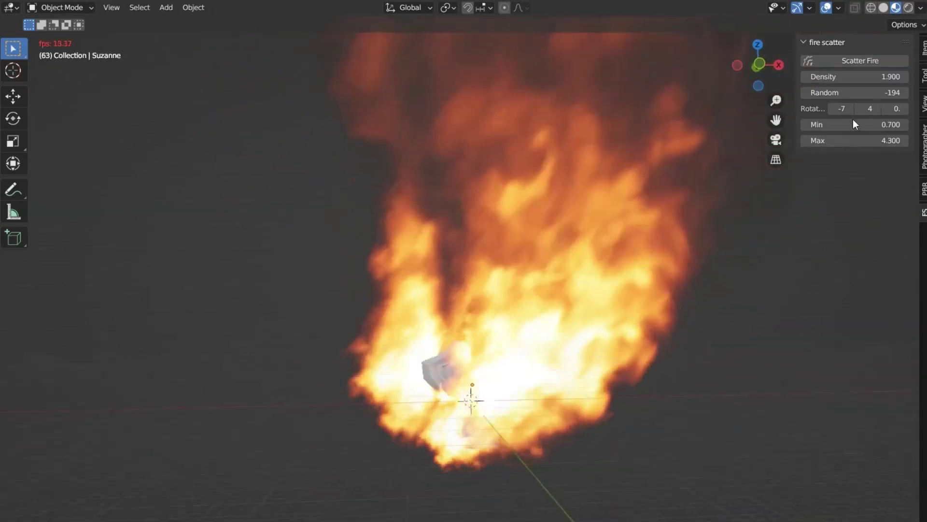